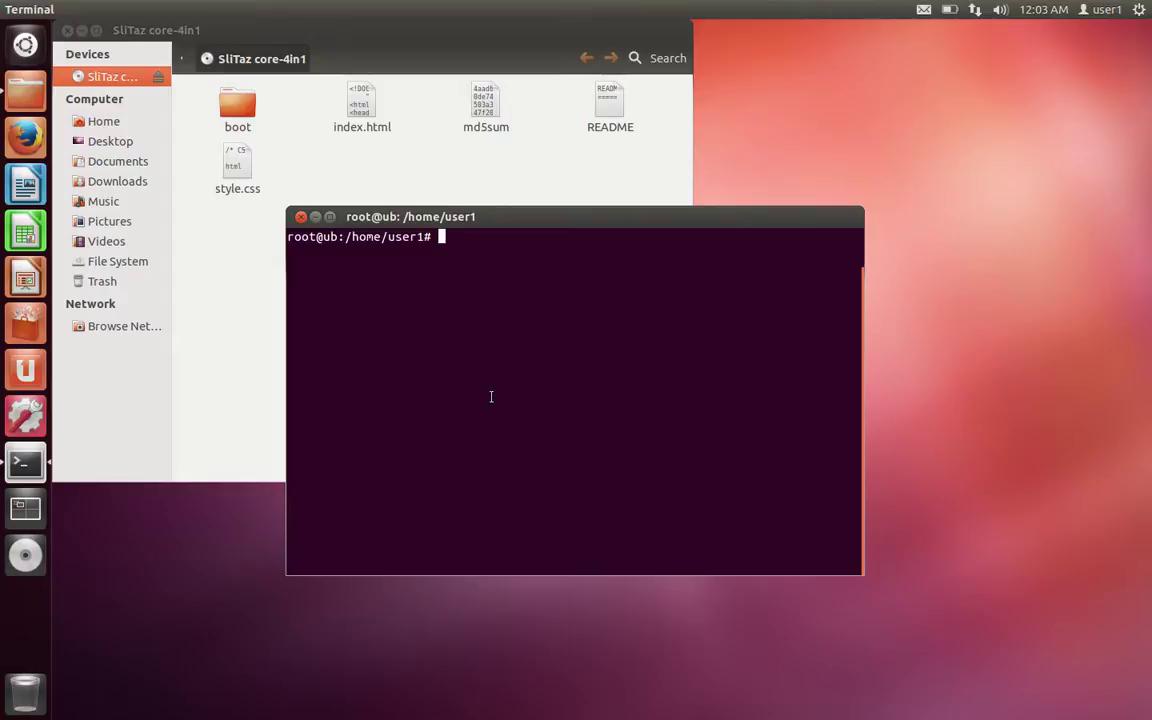
Change to the Downloads directory in the terminal and list its contents.
text(cd Dow)
key(Tab)
key(Return)
text(ls)
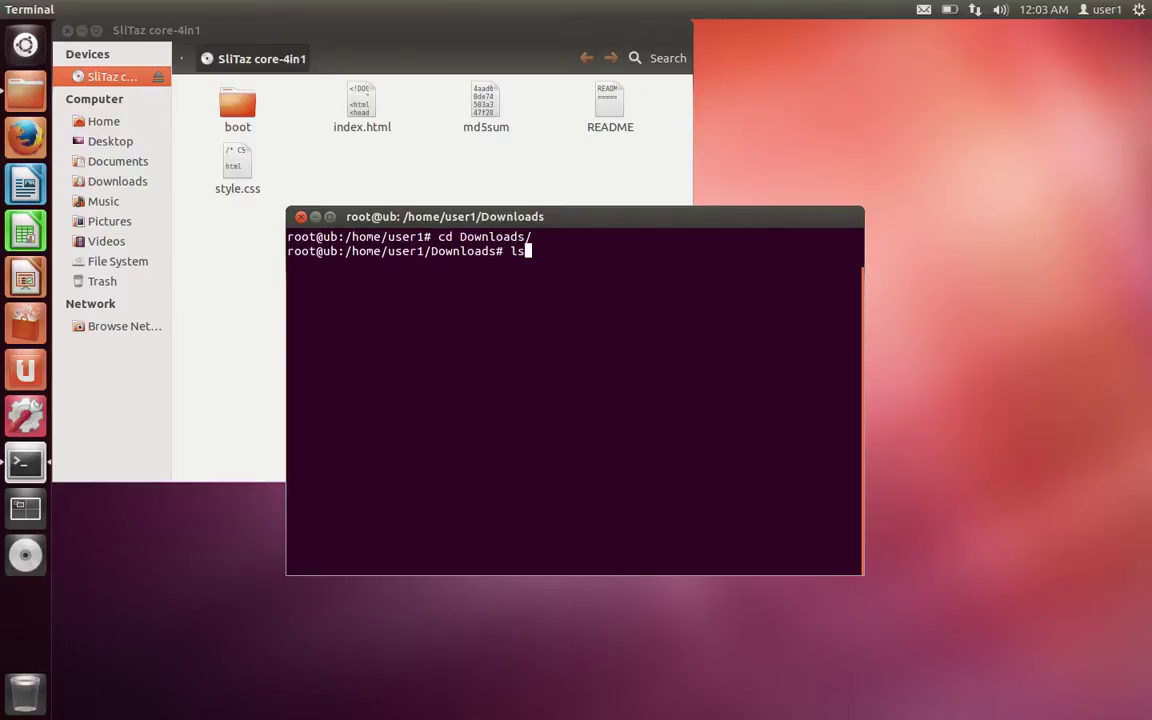
key(Return)
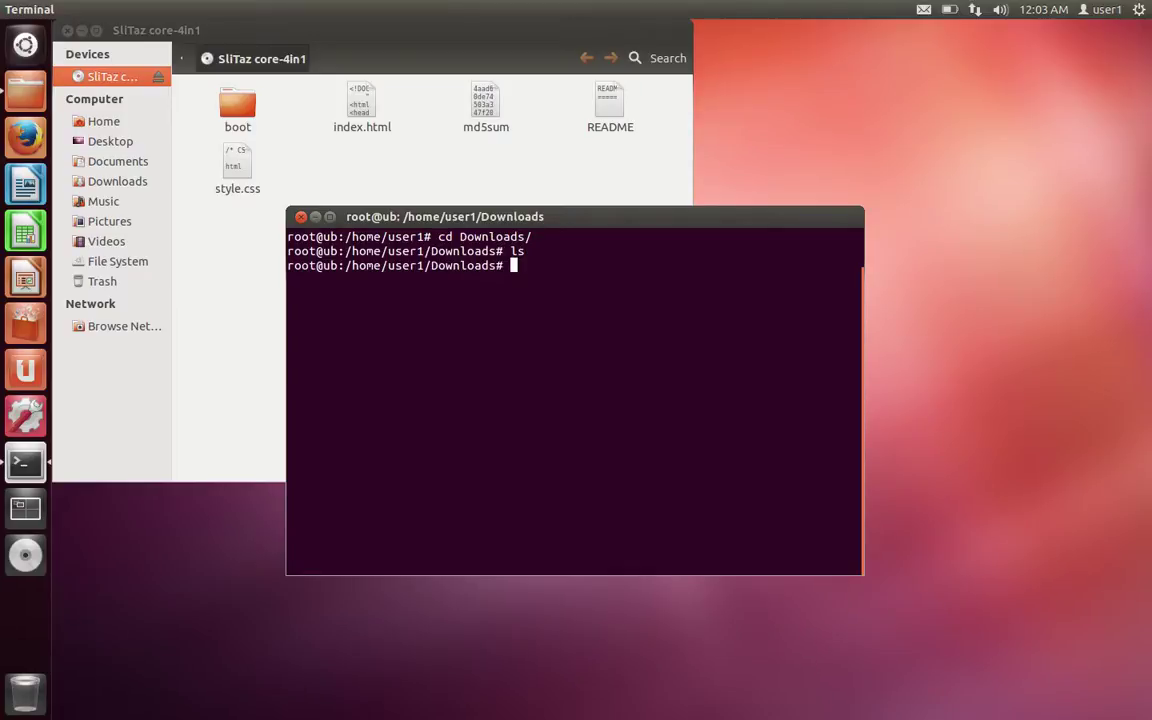
Switch to the file manager and open the Downloads folder inside Home.
click(108, 124)
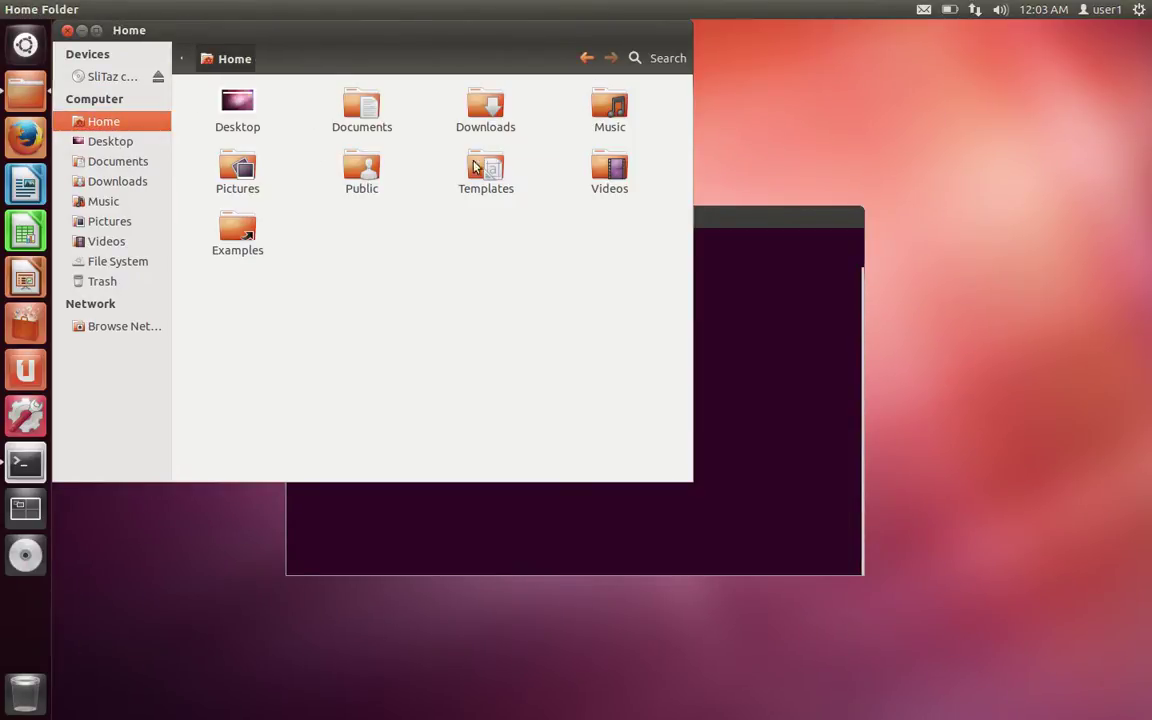
double_click(484, 95)
Switch to Firefox, search the web for slitaz and open the English SliTaz GNU/Linux website.
click(26, 135)
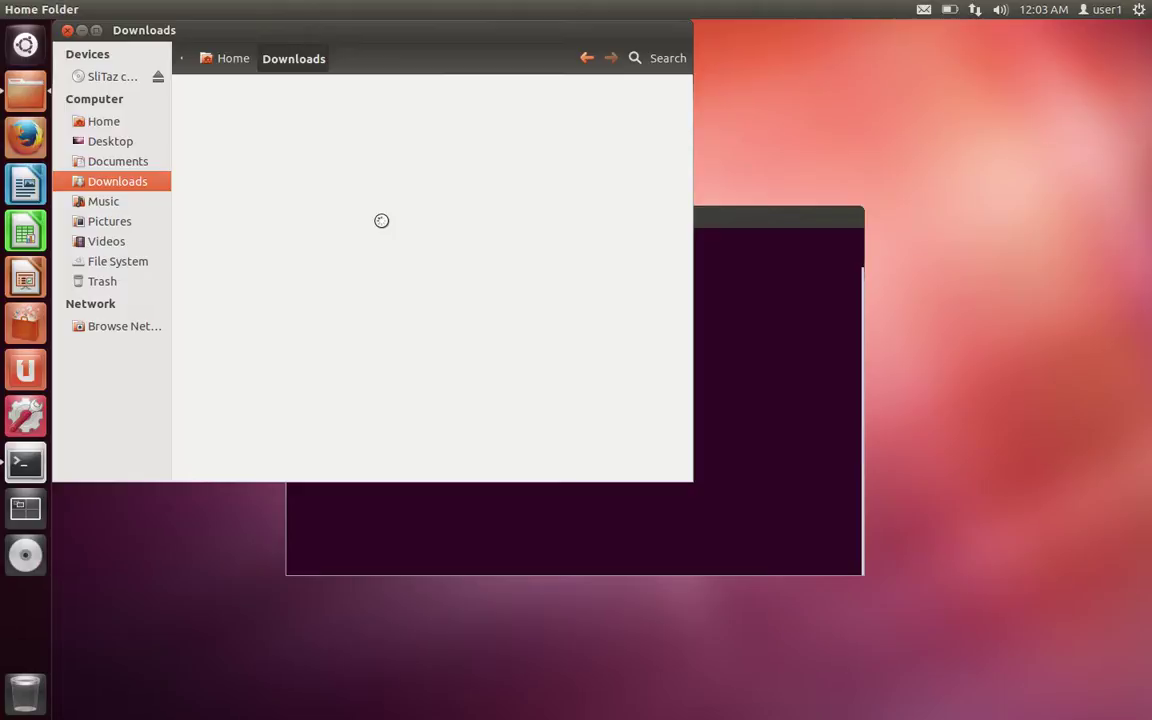
text(slitaz)
key(Return)
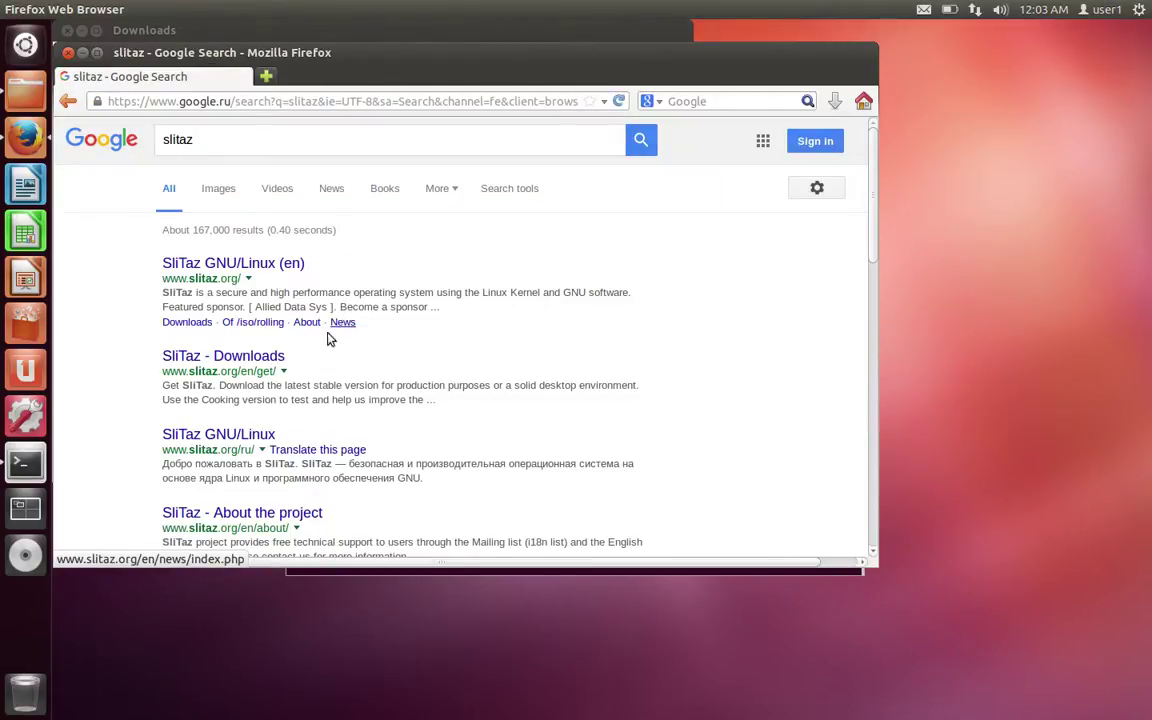
click(270, 266)
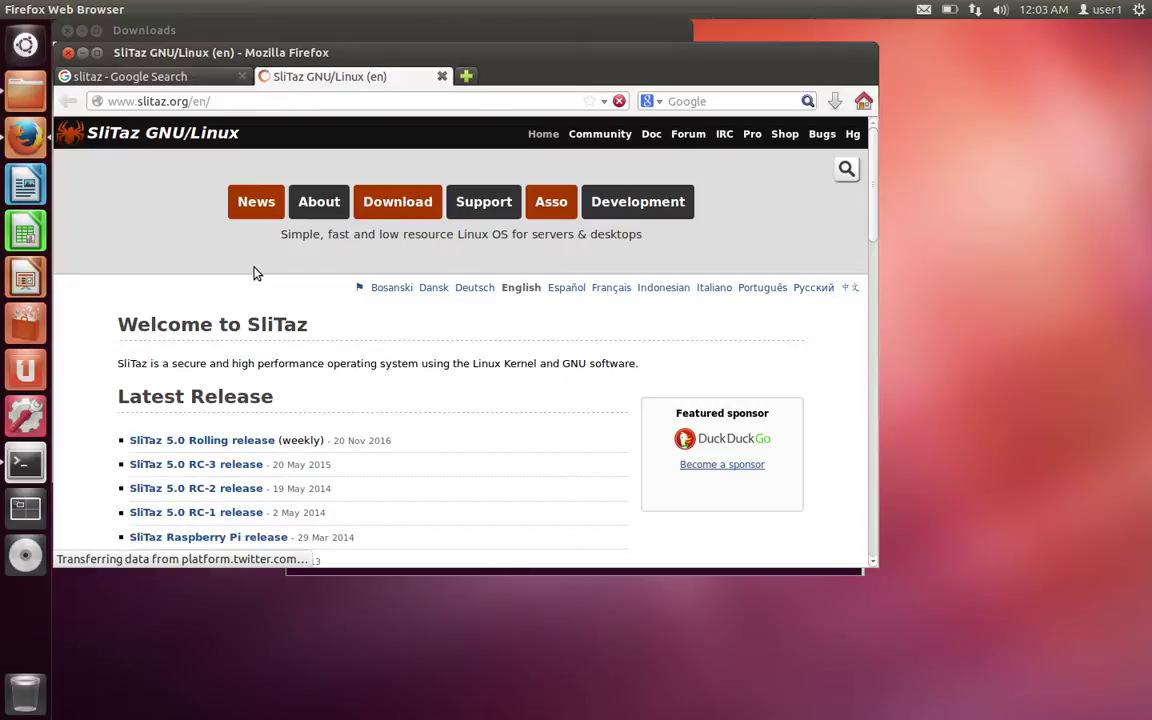
Download the stable LiveCD image slitaz-4.0.iso from the site's download page and save the file.
click(424, 202)
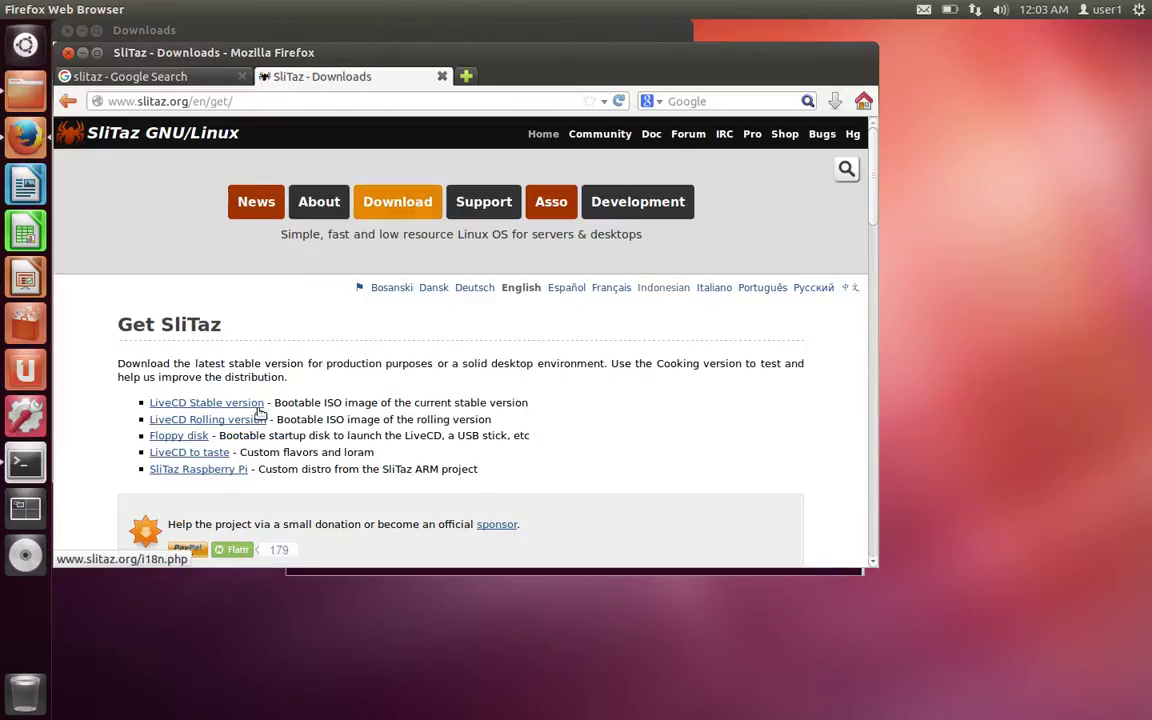
click(252, 404)
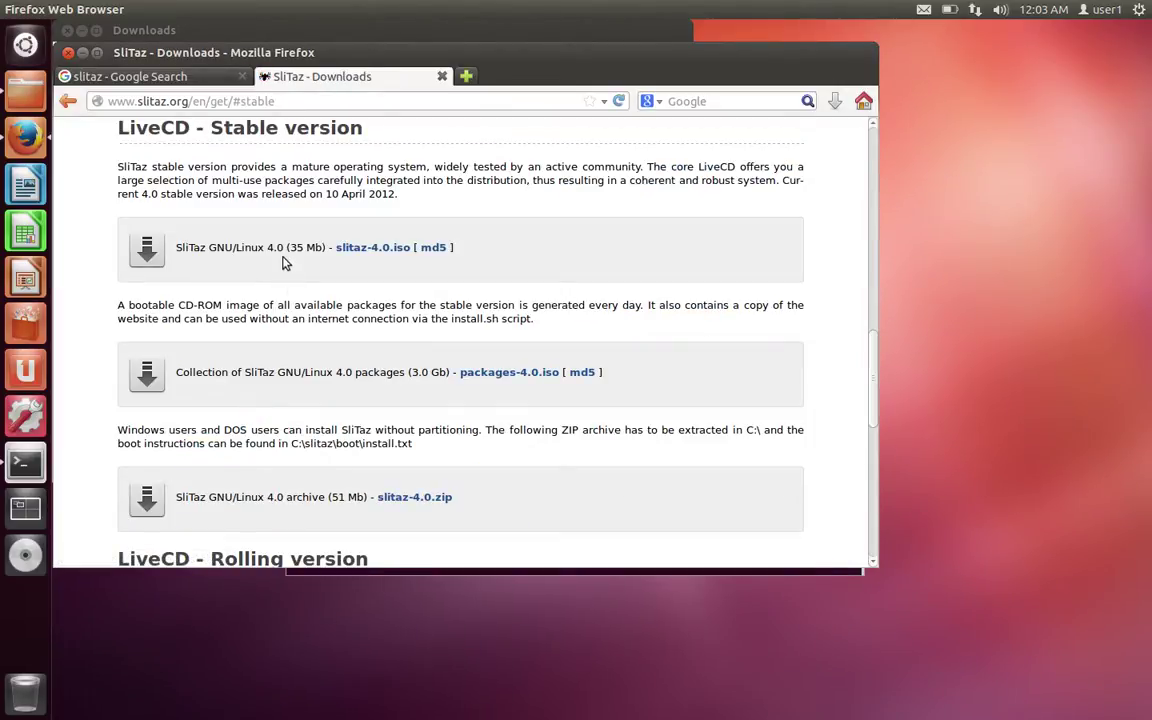
click(378, 247)
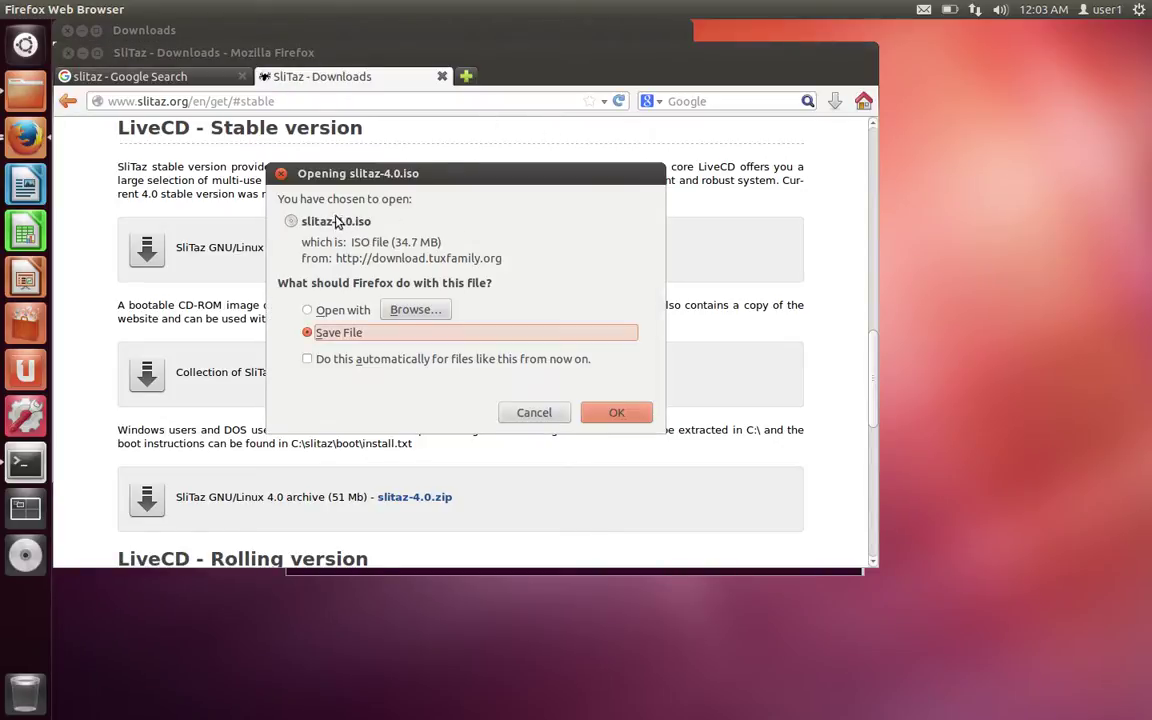
click(636, 414)
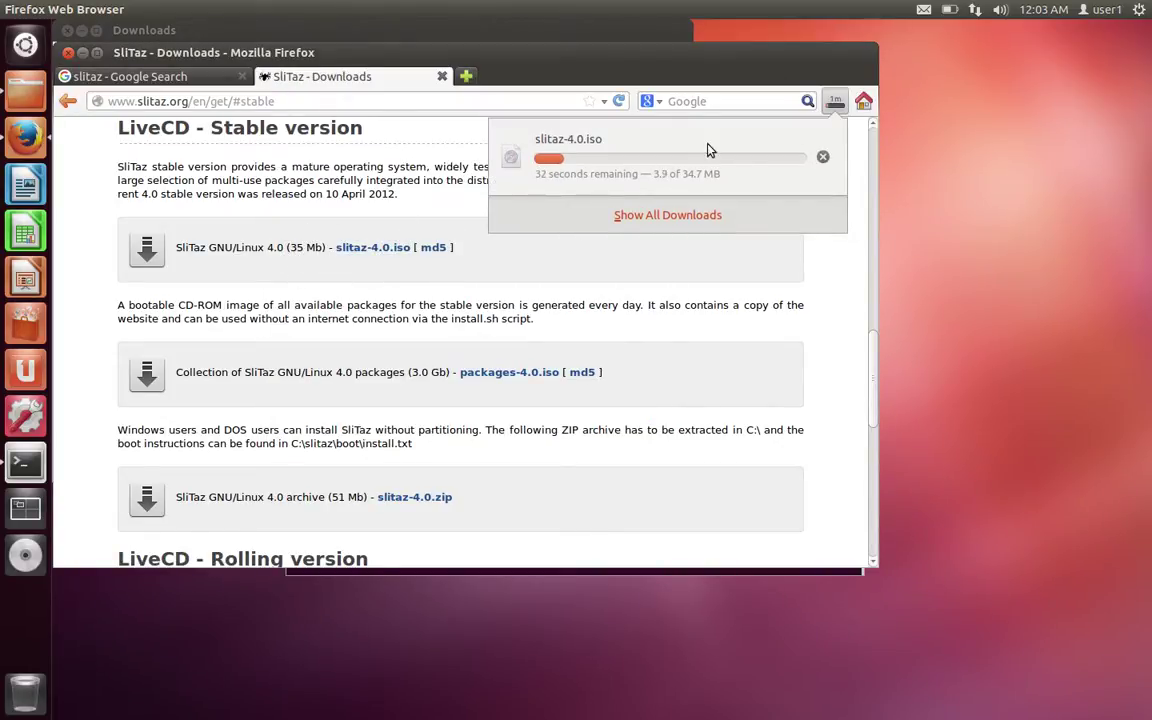
click(68, 57)
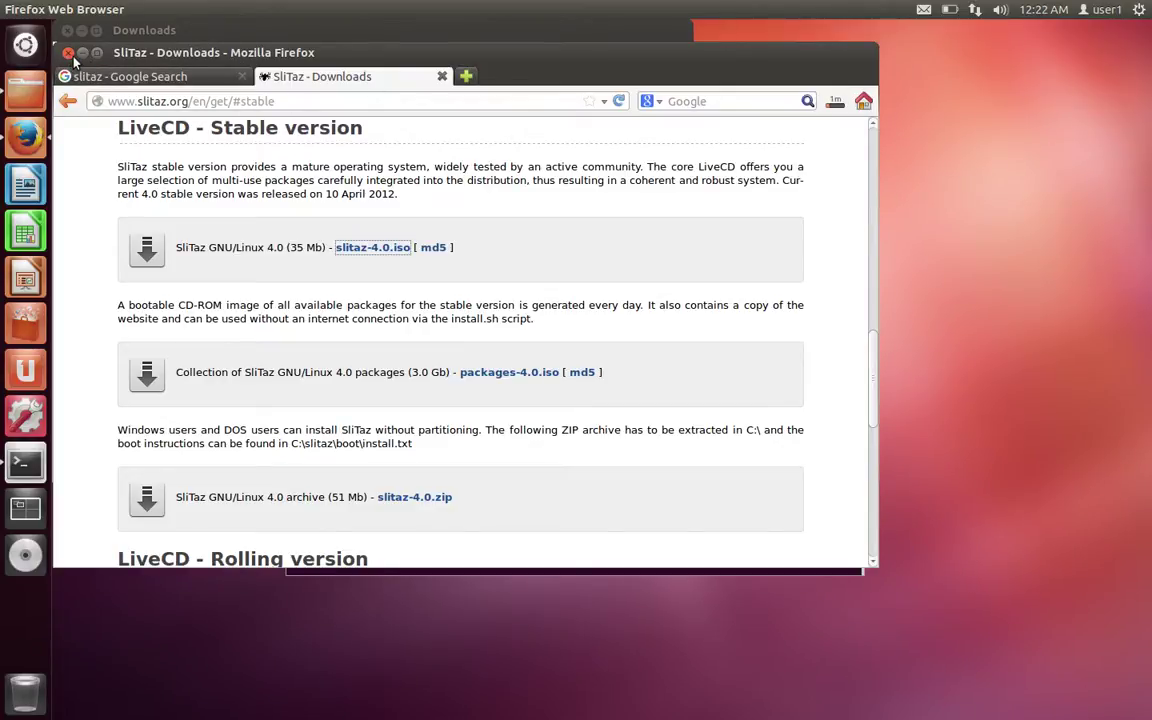
click(68, 53)
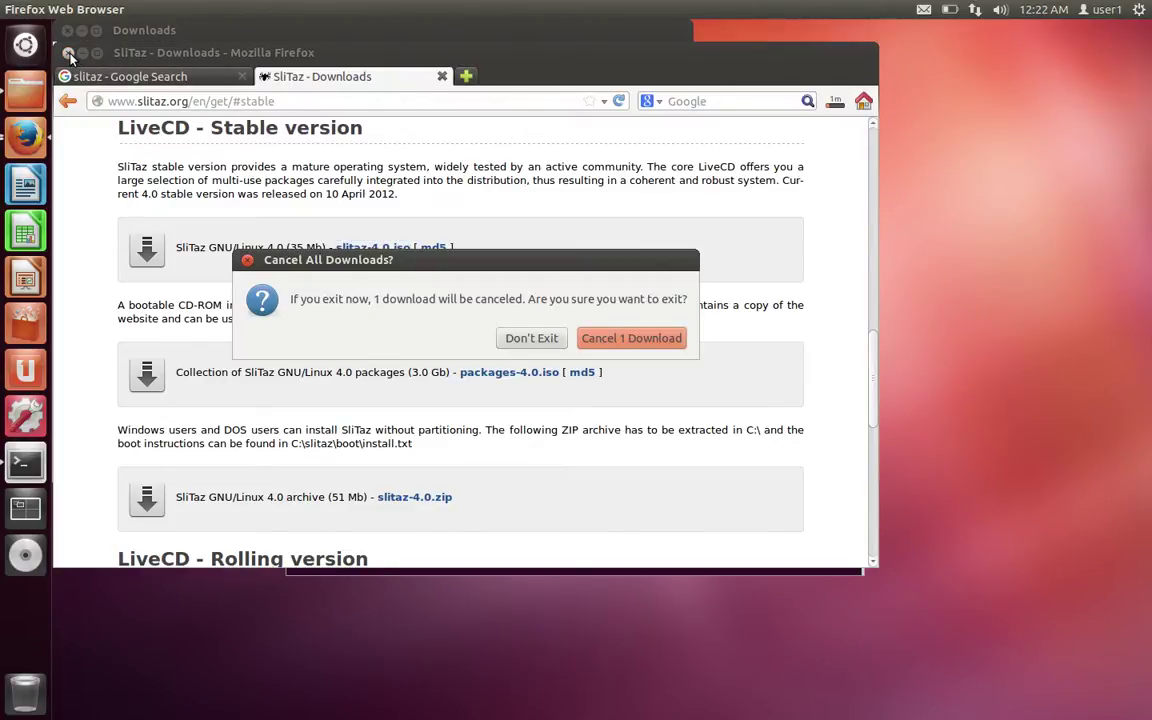
click(554, 341)
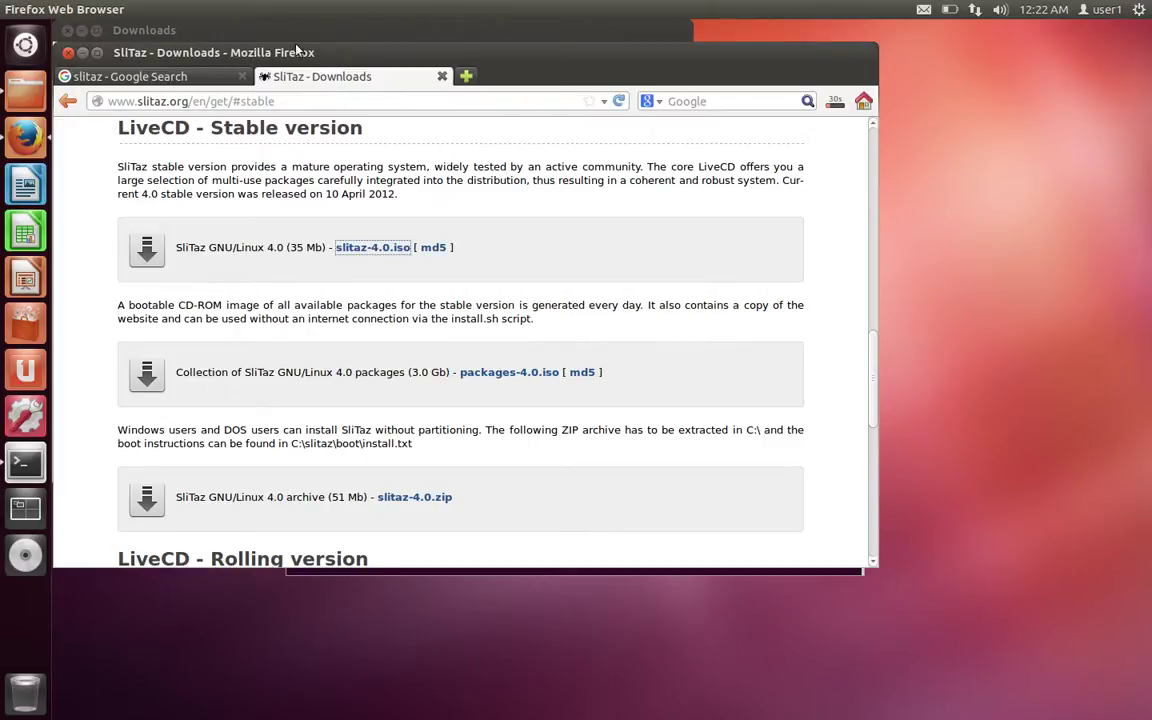
Check the downloaded ISO in the file manager's Downloads folder and list the same directory in the terminal.
click(289, 26)
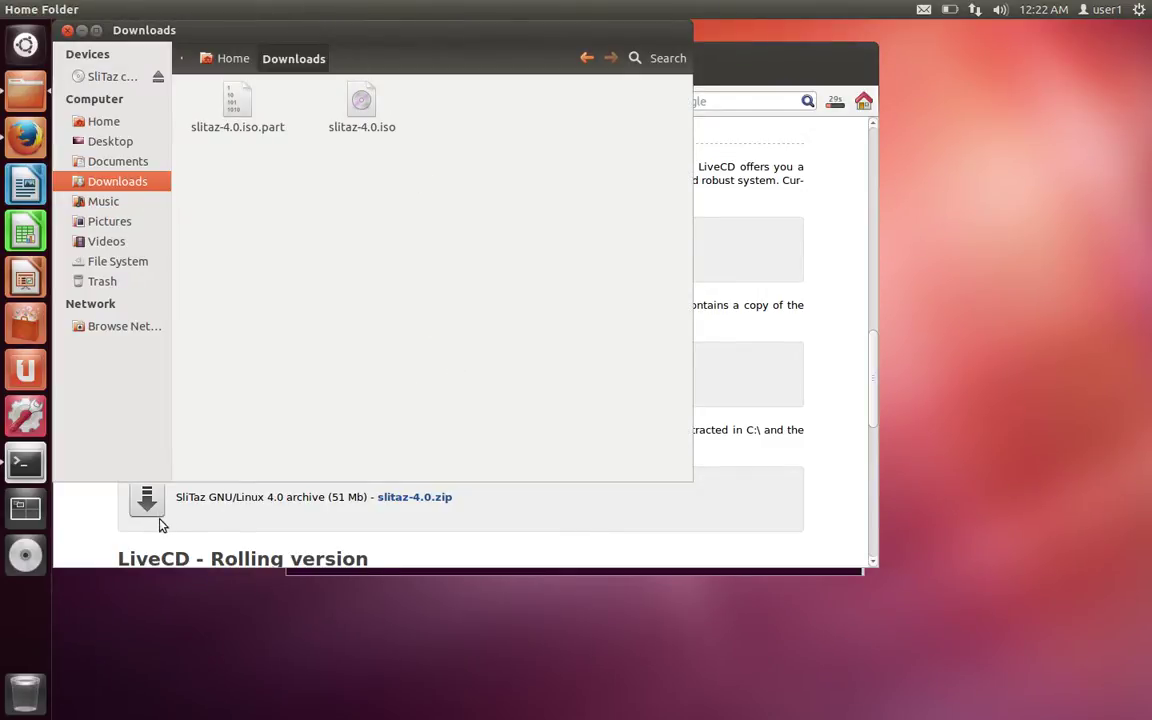
click(25, 463)
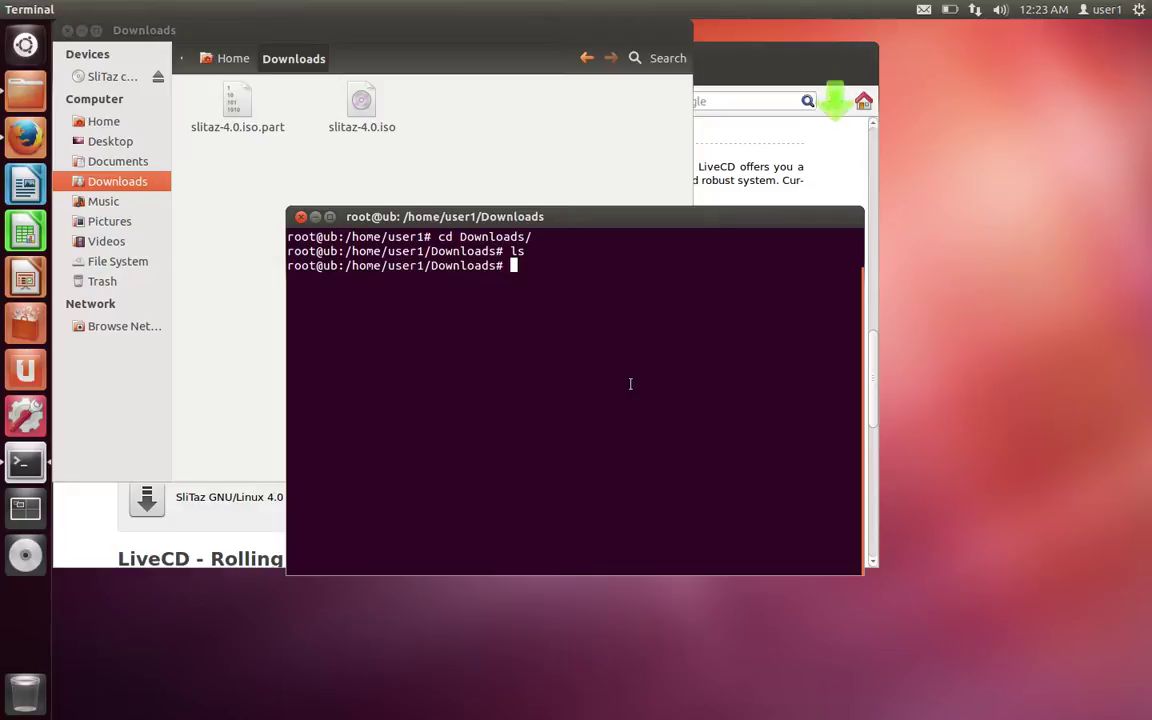
text(ls)
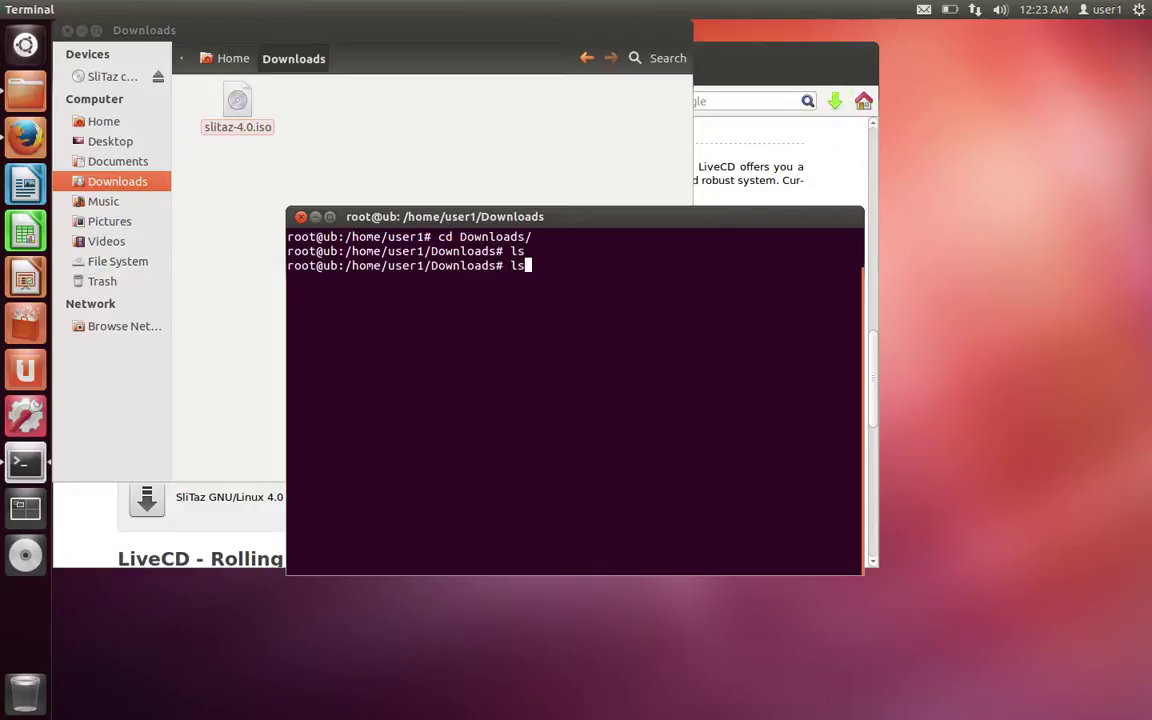
key(Return)
Create a directory named slitaz inside Downloads and list the directory contents.
text(m)
text(kd)
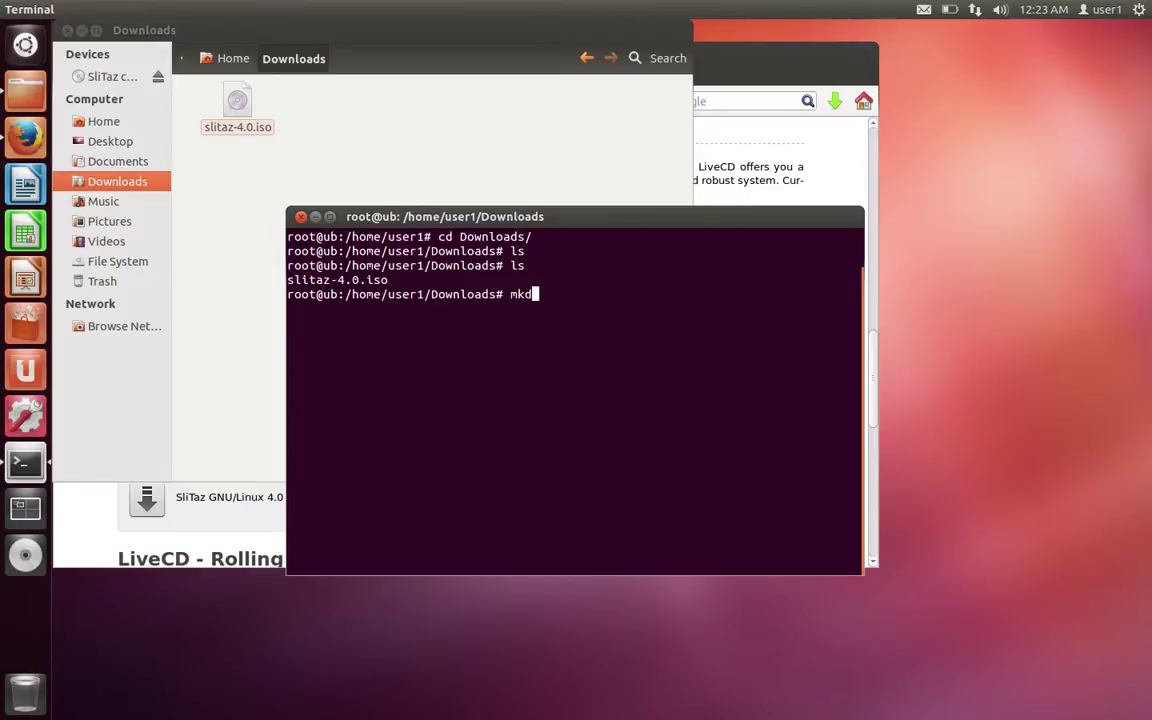
text(ir slitaz)
key(Return)
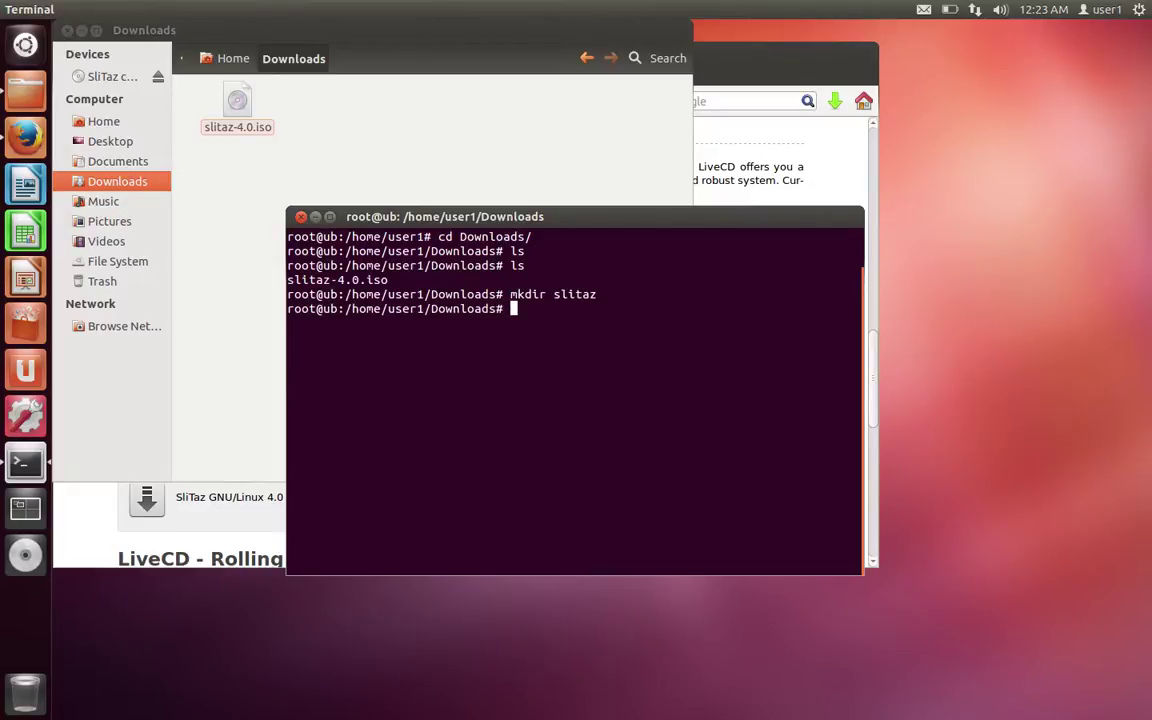
text(ls)
key(Return)
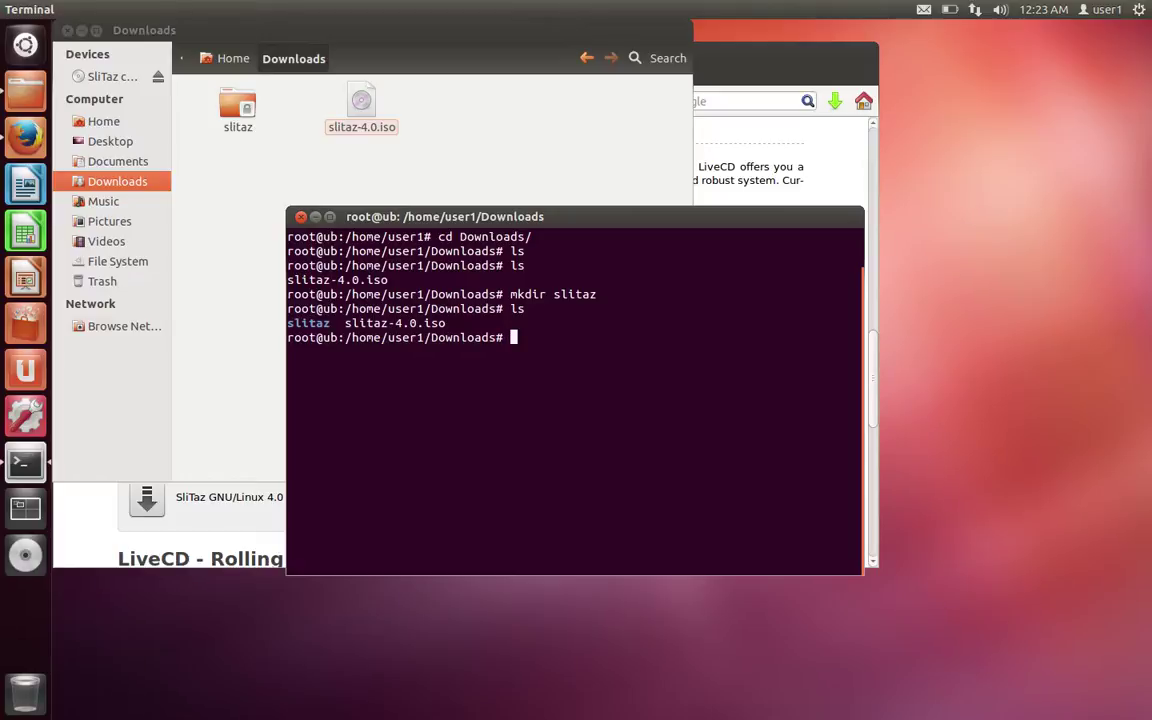
Mount slitaz-4.0.iso onto the slitaz directory.
text(mount slitaz)
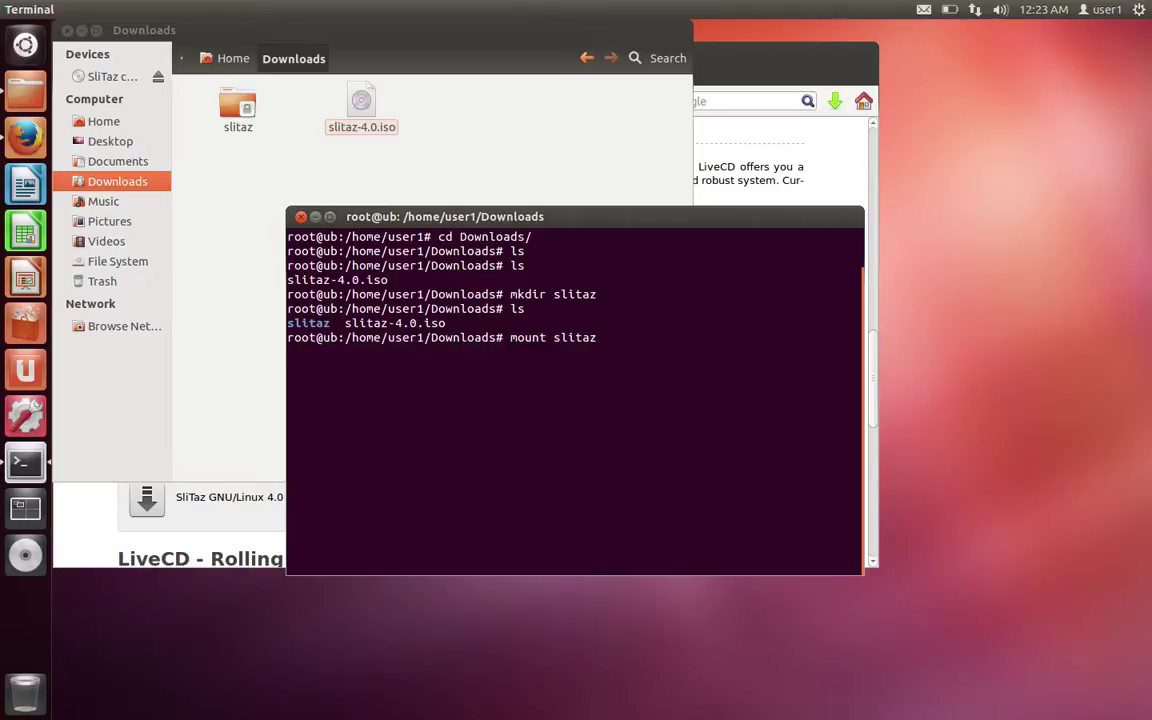
text(-)
key(Tab)
text(slitaz)
key(Return)
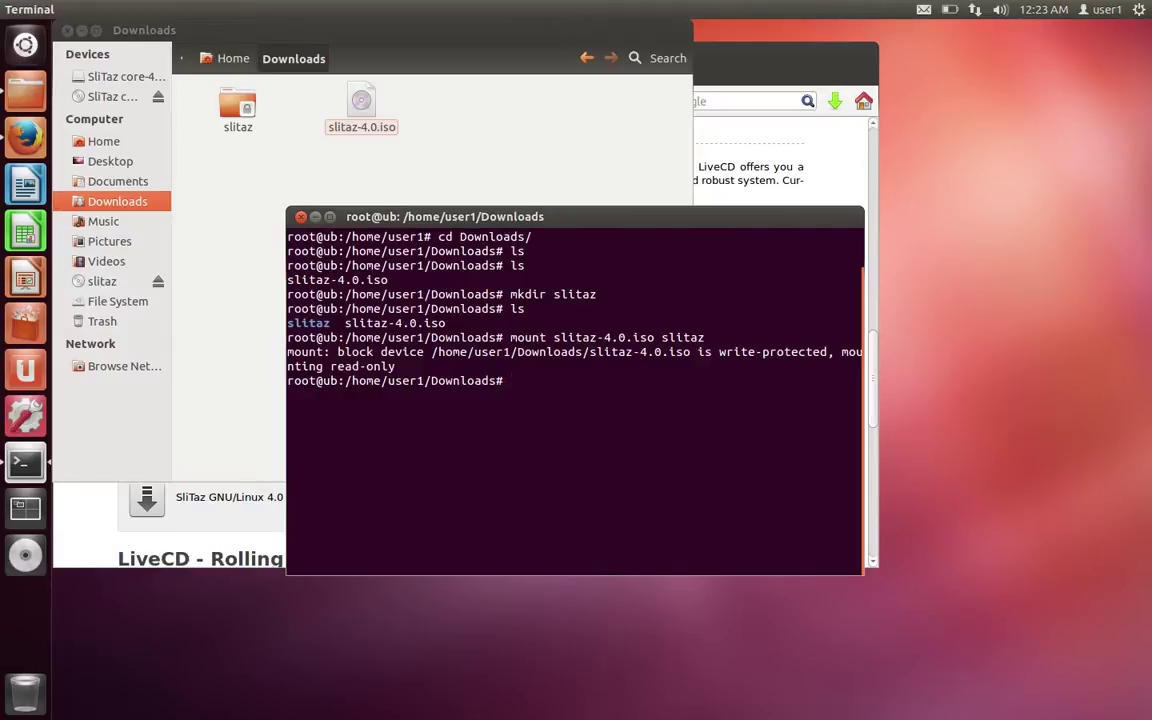
Try to copy rootfs4.gz from slitaz/boot into the slitaz directory.
text(/)
key(BackSpace)
text(cp)
text( /b)
key(BackSpace)
key(BackSpace)
text(slitaz/s)
key(BackSpace)
text(boot/)
key(Tab)
key(Tab)
key(Tab)
key(Tab)
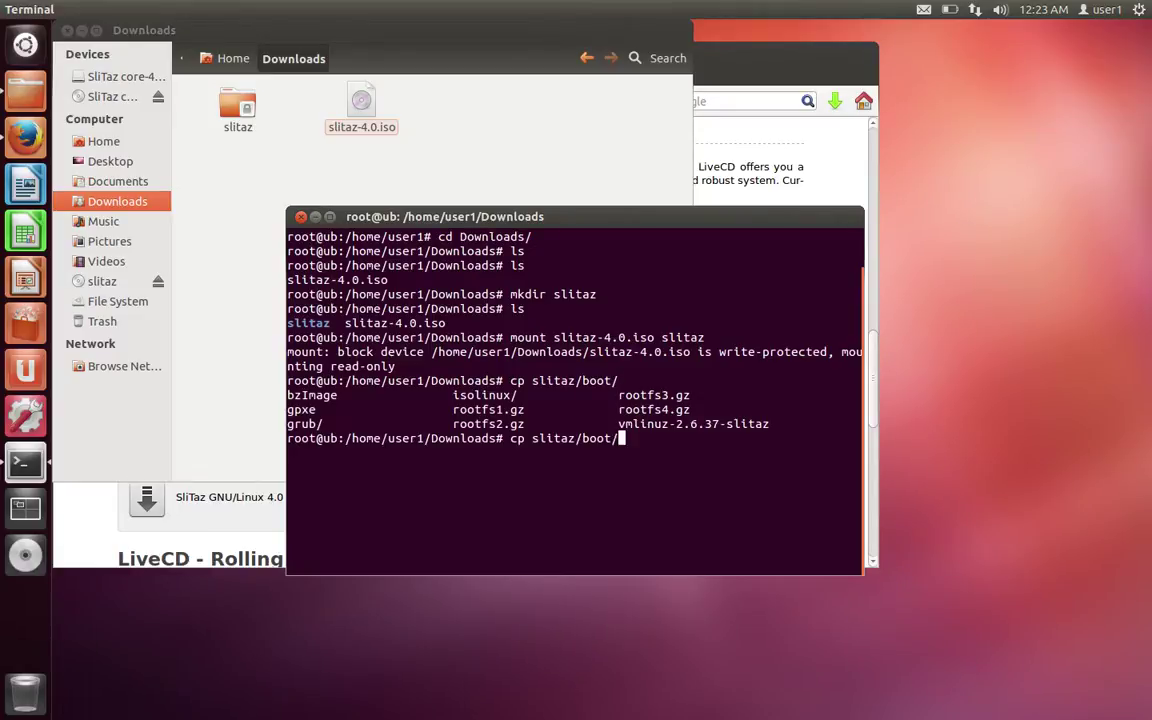
text(rootfs4)
key(Tab)
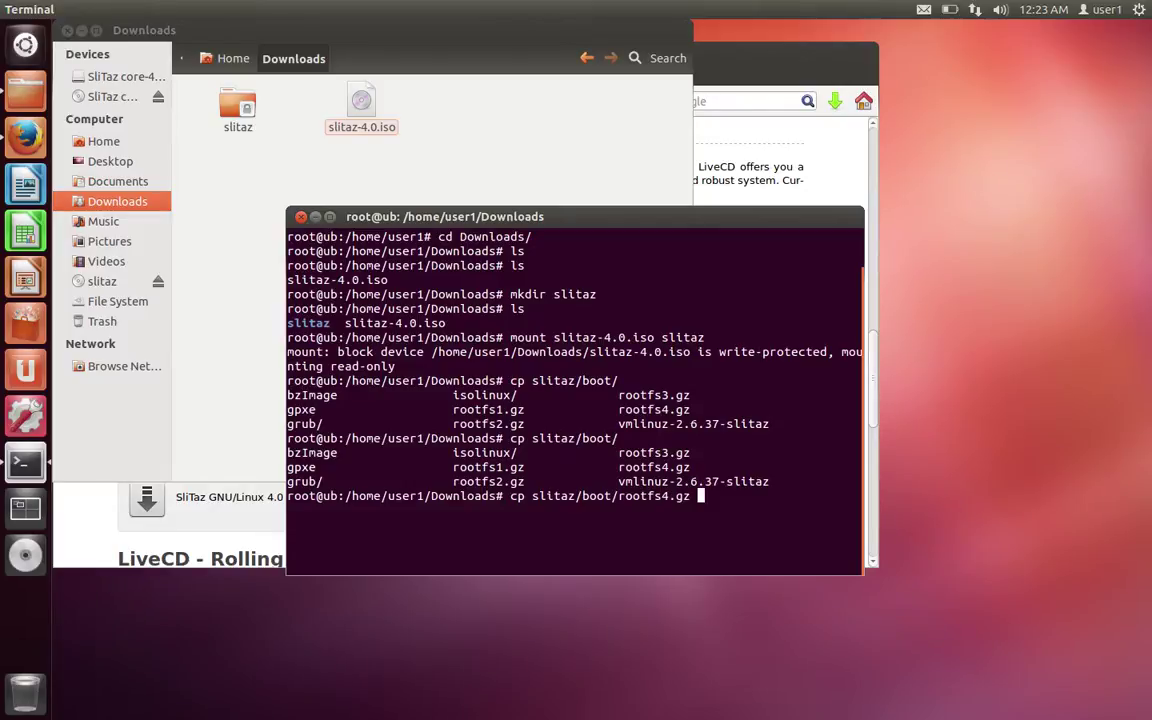
text(slitaz)
key(Return)
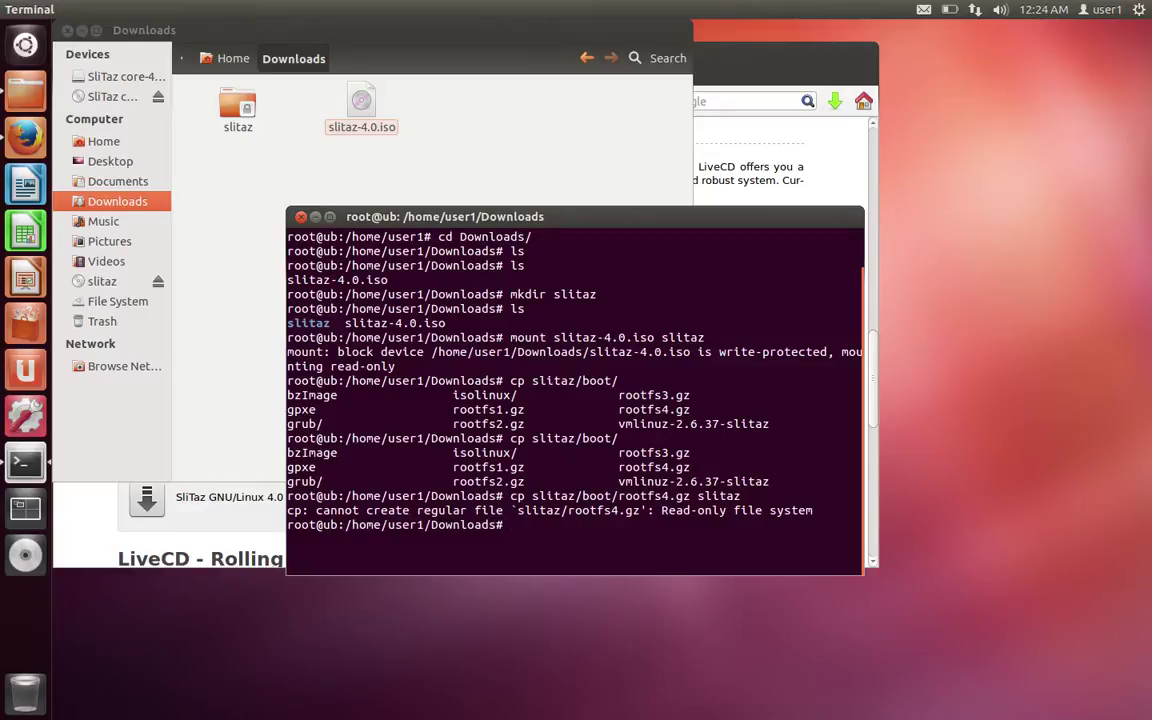
Copy slitaz/boot/rootfs4.gz into the current Downloads directory (./) and list the contents.
key(Up)
key(BackSpace)
key(BackSpace)
key(BackSpace)
key(BackSpace)
key(BackSpace)
key(BackSpace)
text(./)
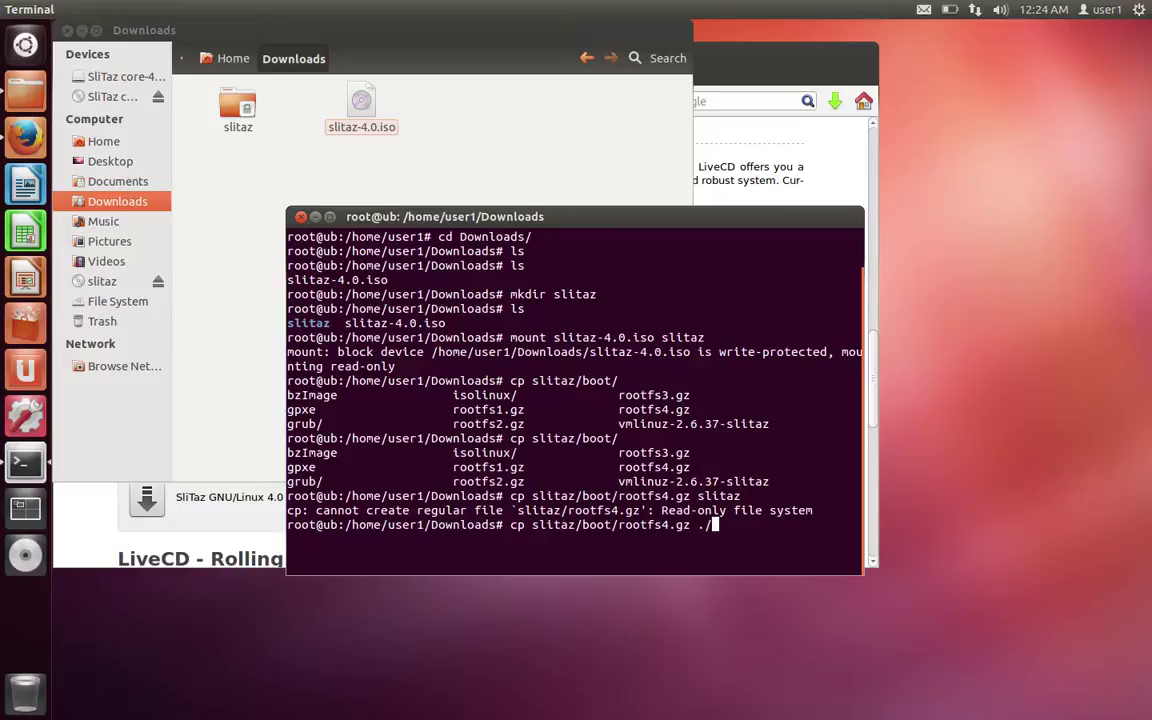
key(Return)
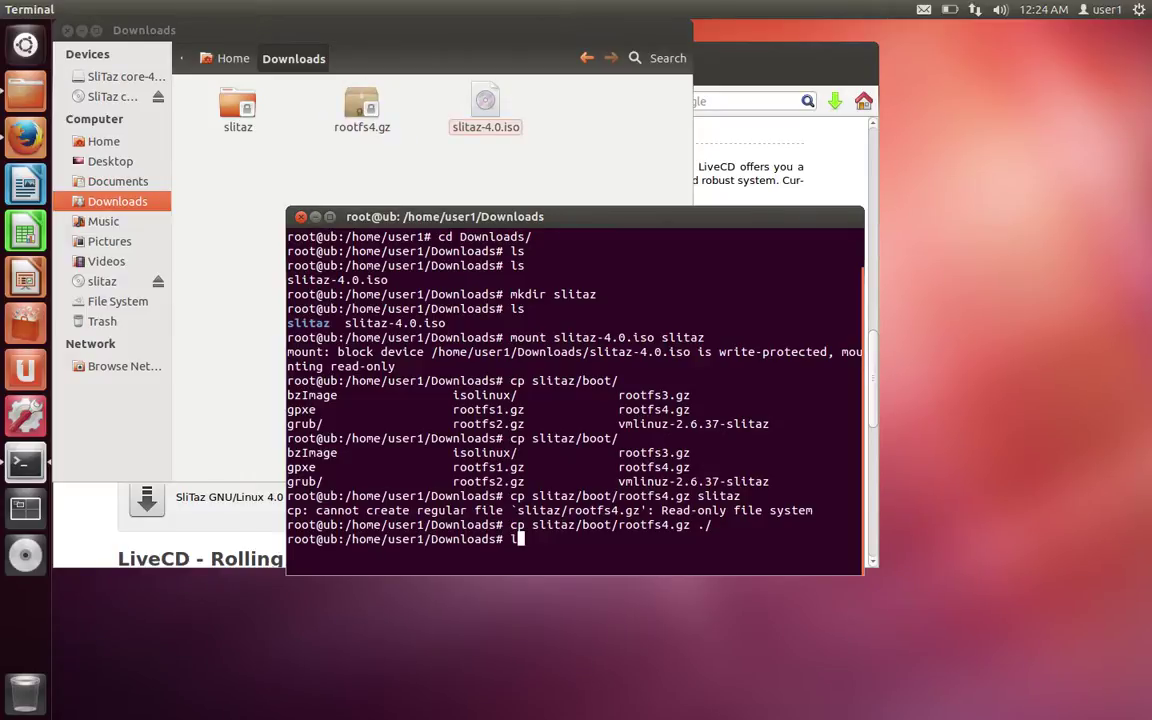
text(ls)
key(Return)
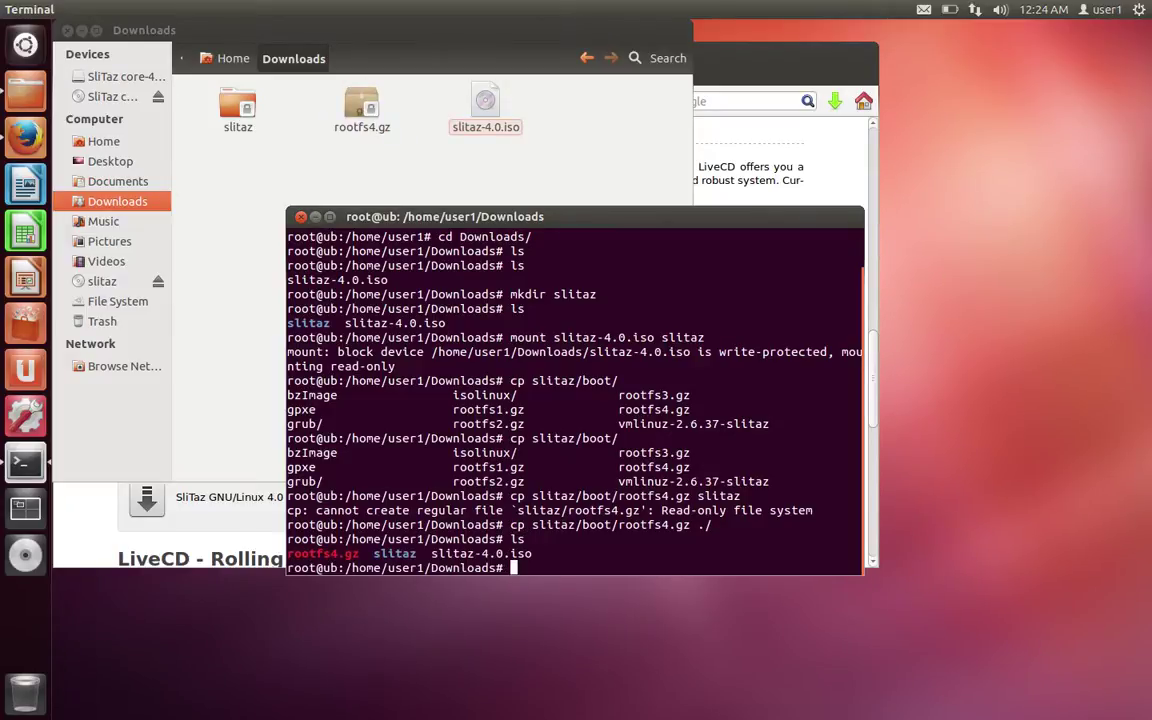
Clear the terminal and list the Downloads files, first plainly and with details using ls -lha.
key(ctrl+l)
text(ls)
key(Return)
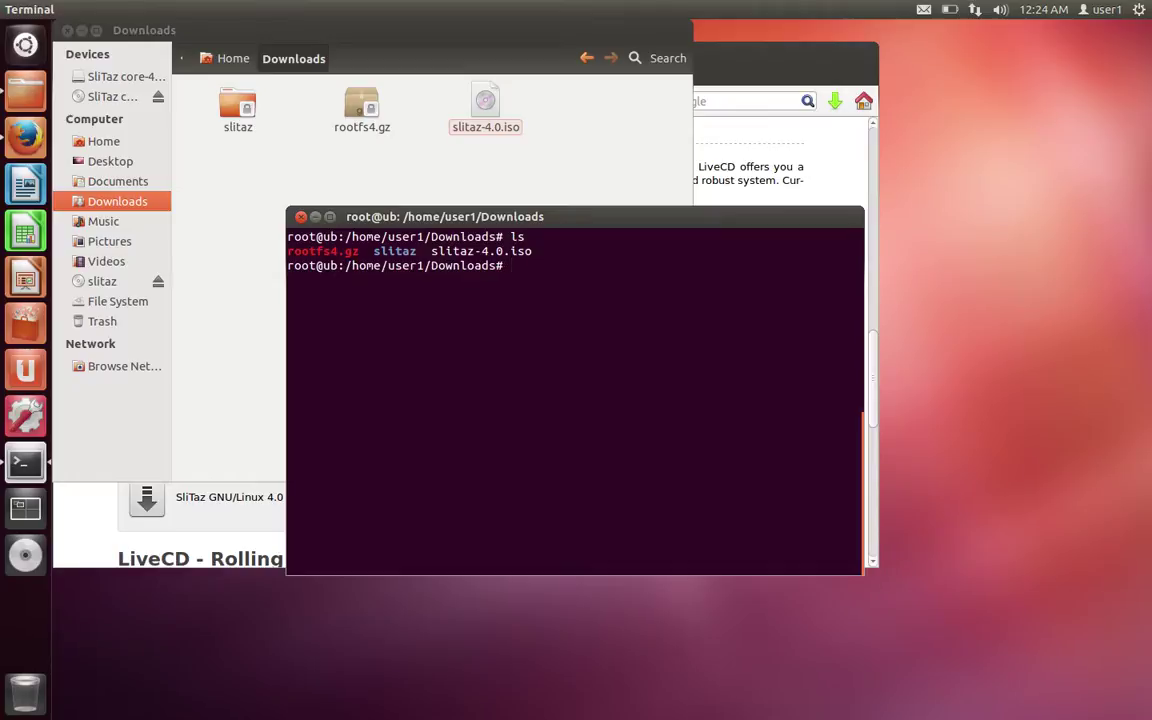
text(ls -lha)
key(Return)
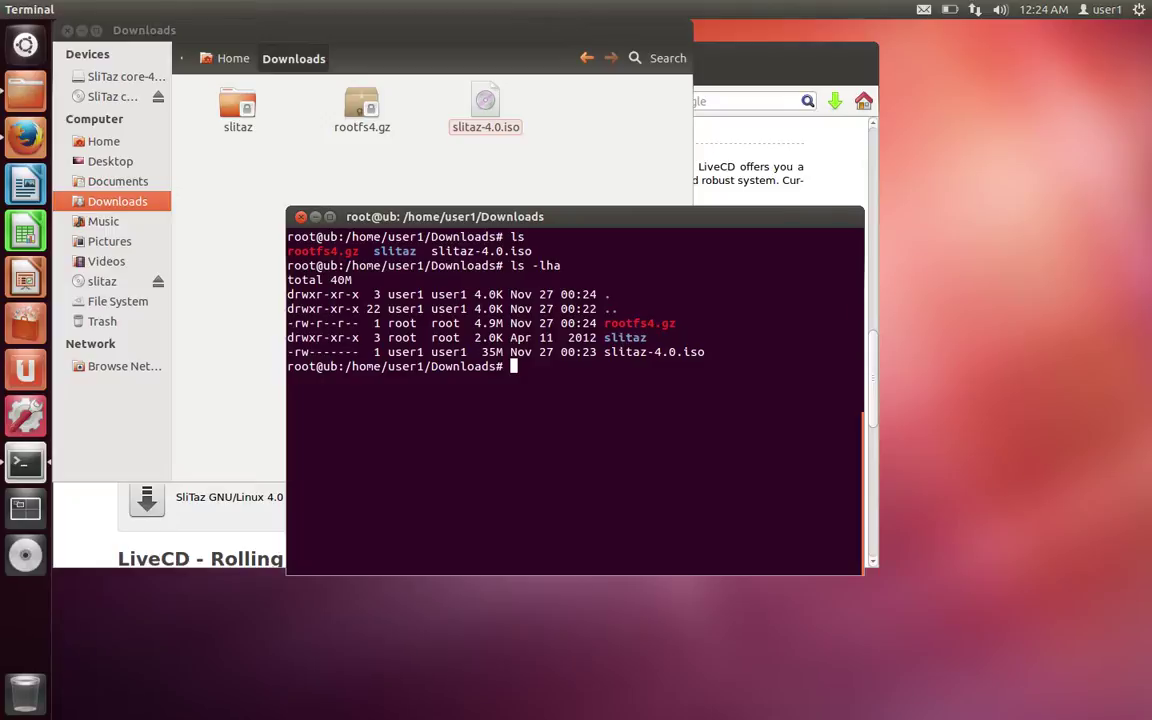
Examine the file type of rootfs4.gz with the file command.
text(u)
key(BackSpace)
text(file slitaz)
key(BackSpace)
key(BackSpace)
key(BackSpace)
key(BackSpace)
key(BackSpace)
key(BackSpace)
text(ro)
key(Tab)
key(Return)
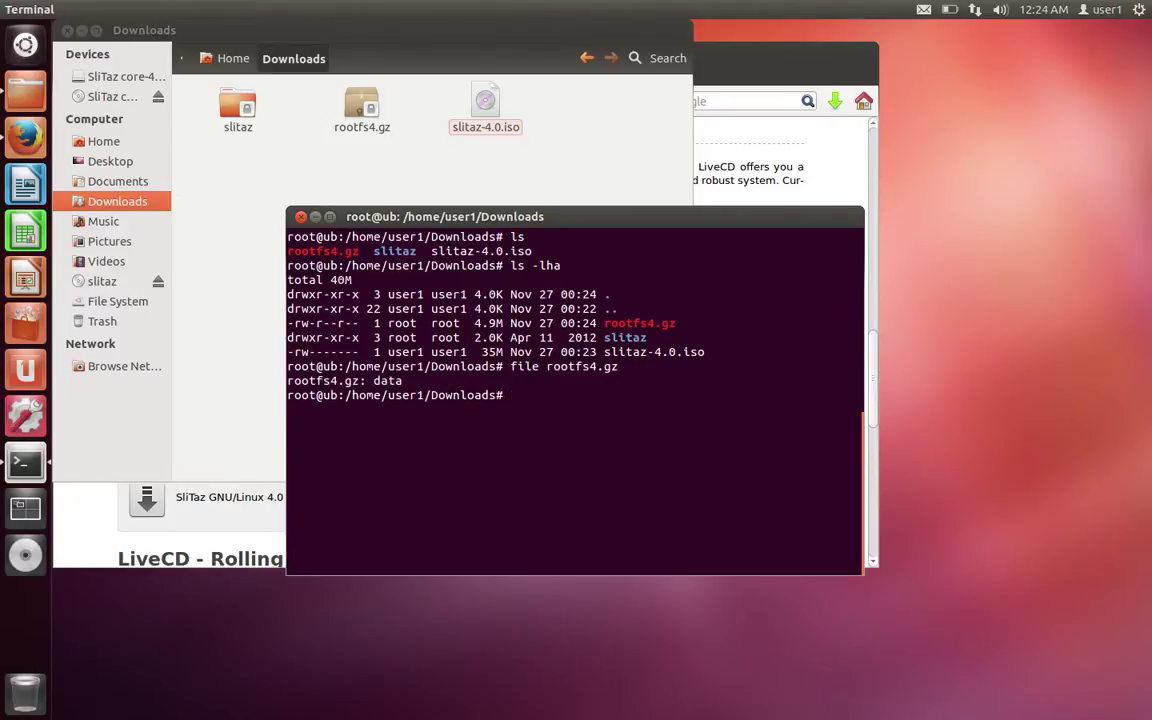
Decompress rootfs4.gz with unlzma using the .gz suffix option (-S .gz) and list the directory.
text(un)
text(lzma)
text( ro)
key(Tab)
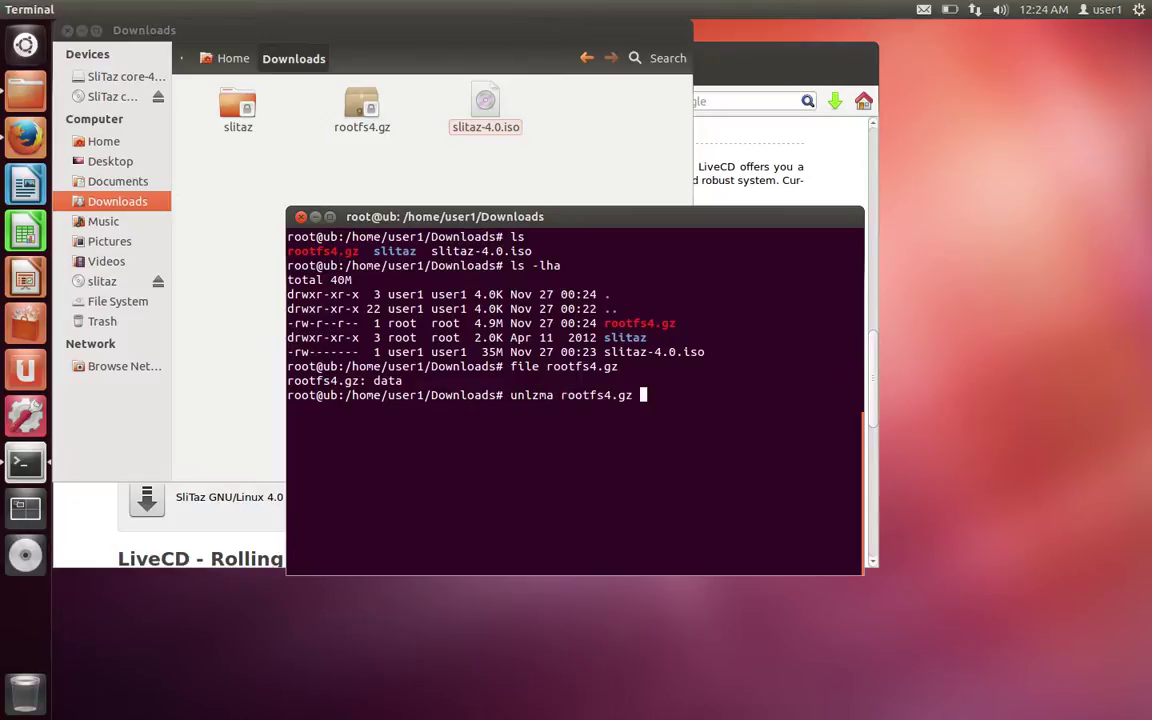
text(-S )
text(.gz)
key(Return)
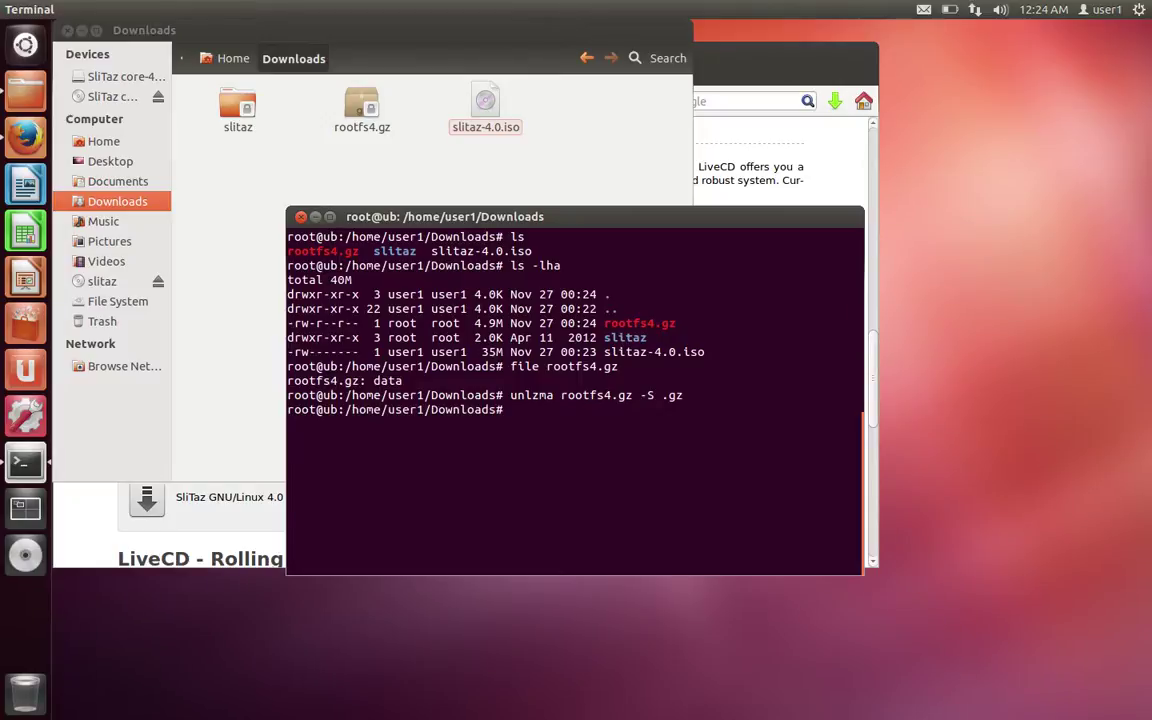
text(ls)
key(Return)
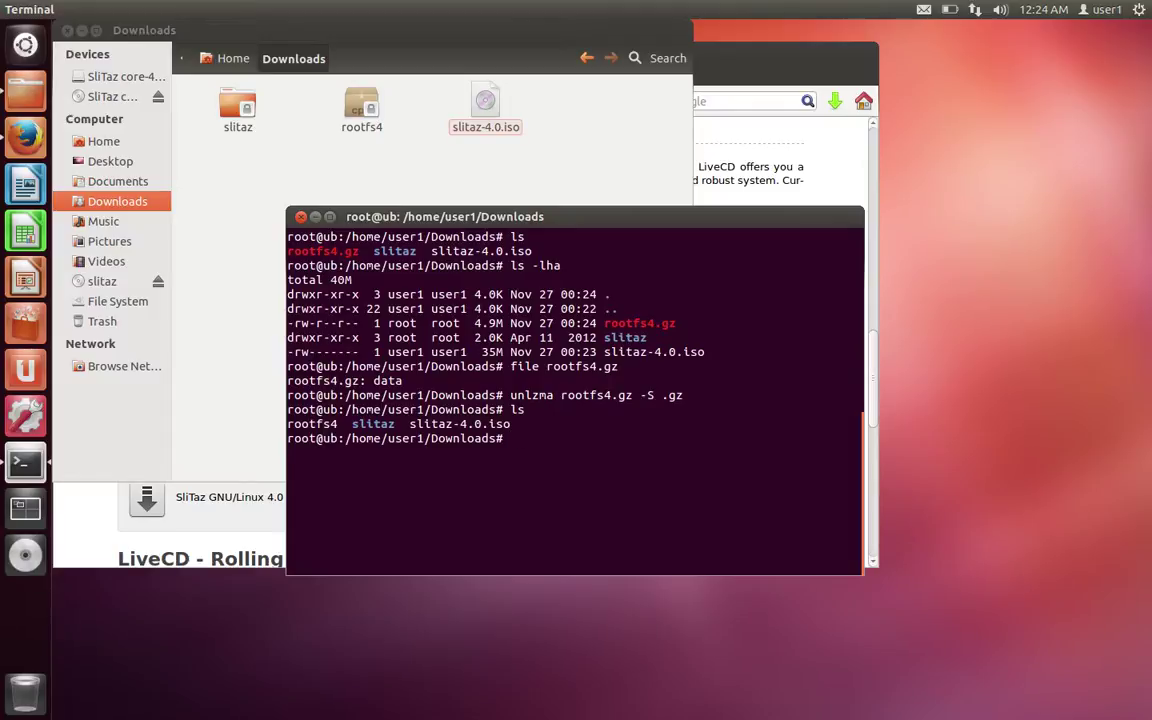
Repeat the detailed listing with ls -lha and compare the sizes of rootfs4.gz and the decompressed rootfs4.
key(Up)
key(Up)
key(Up)
key(Up)
key(Return)
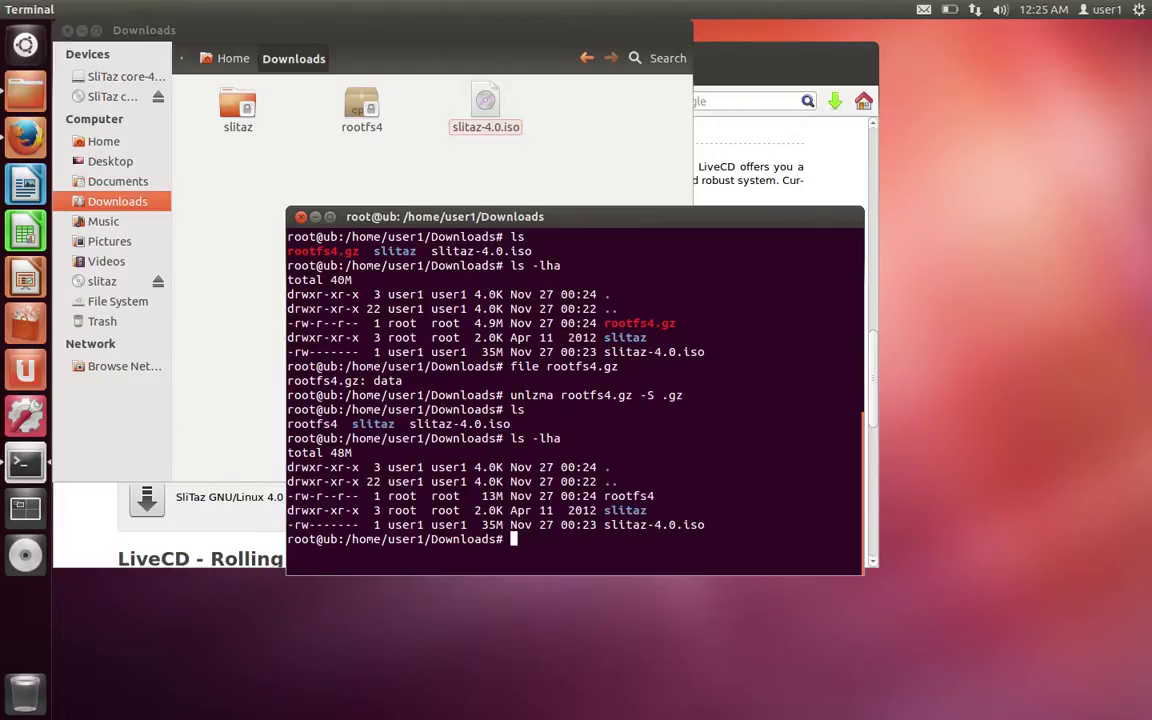
double_click(498, 323)
double_click(490, 496)
click(590, 483)
Extract the decompressed rootfs4 archive into the Downloads directory with cpio -i and list the directory.
text(cpio -i < r)
key(Tab)
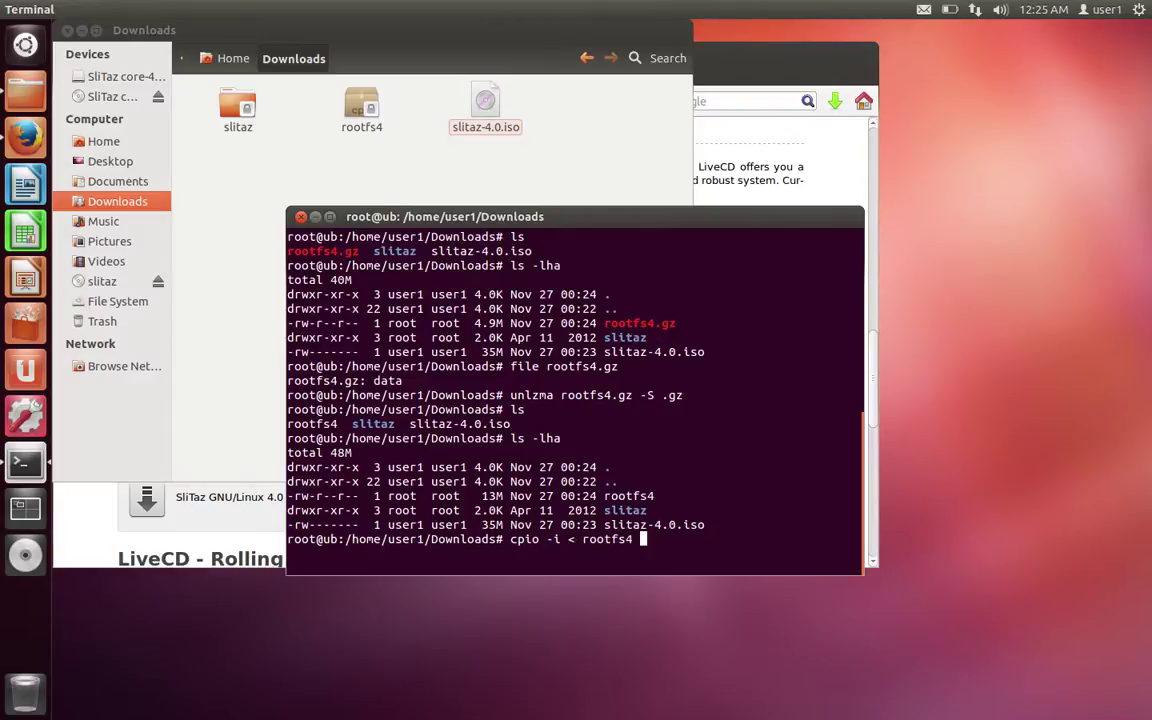
key(Return)
text(ls)
key(Return)
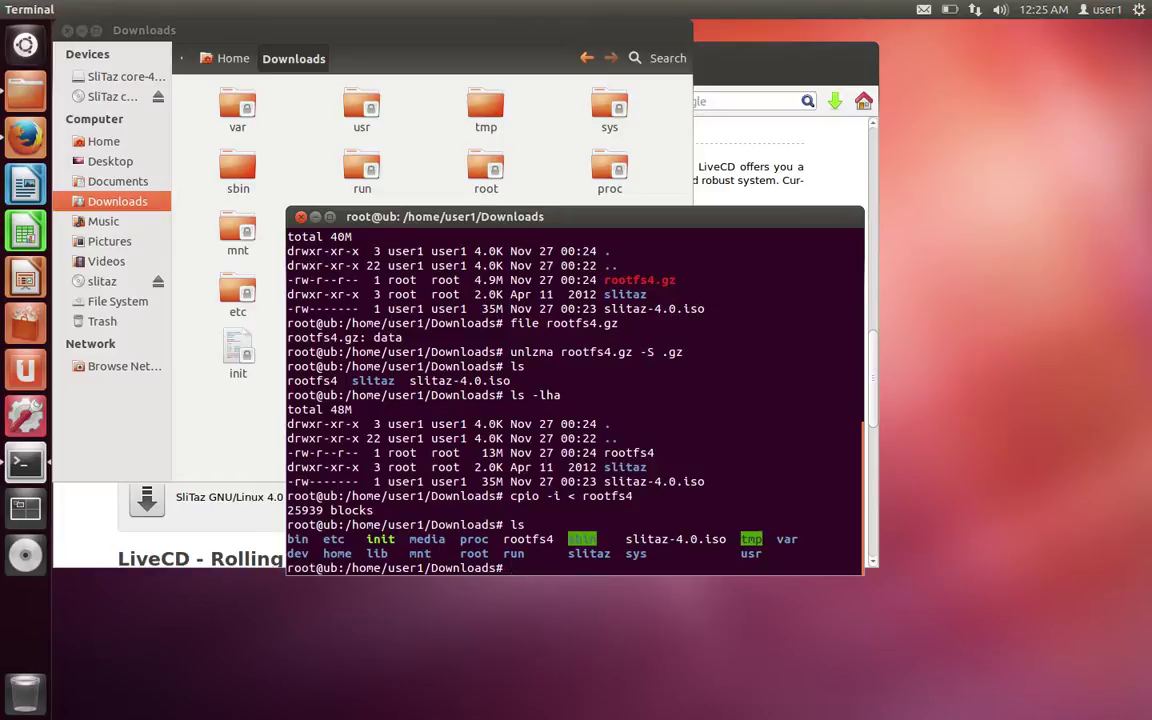
Try to chroot into the current directory using bash as the shell.
text(chroot )
text(. )
text(bas)
text(h)
key(Return)
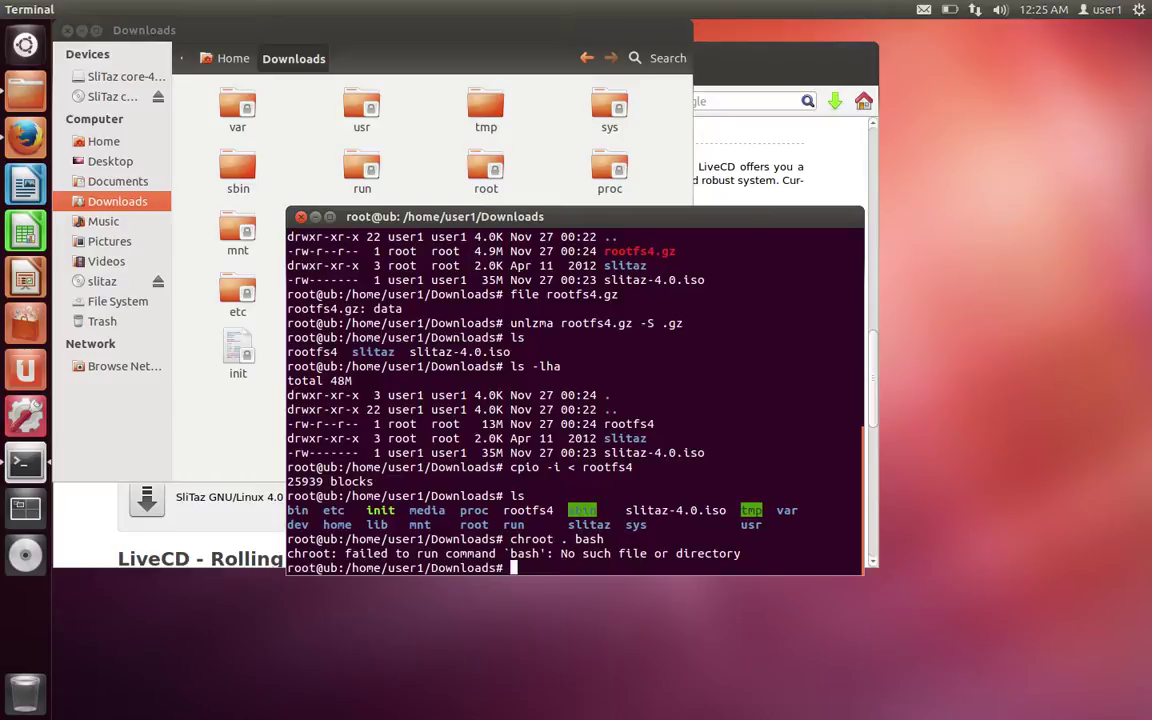
Chroot into the current directory using sh as the shell.
key(Up)
key(BackSpace)
key(BackSpace)
key(BackSpace)
key(BackSpace)
text(sh)
key(Return)
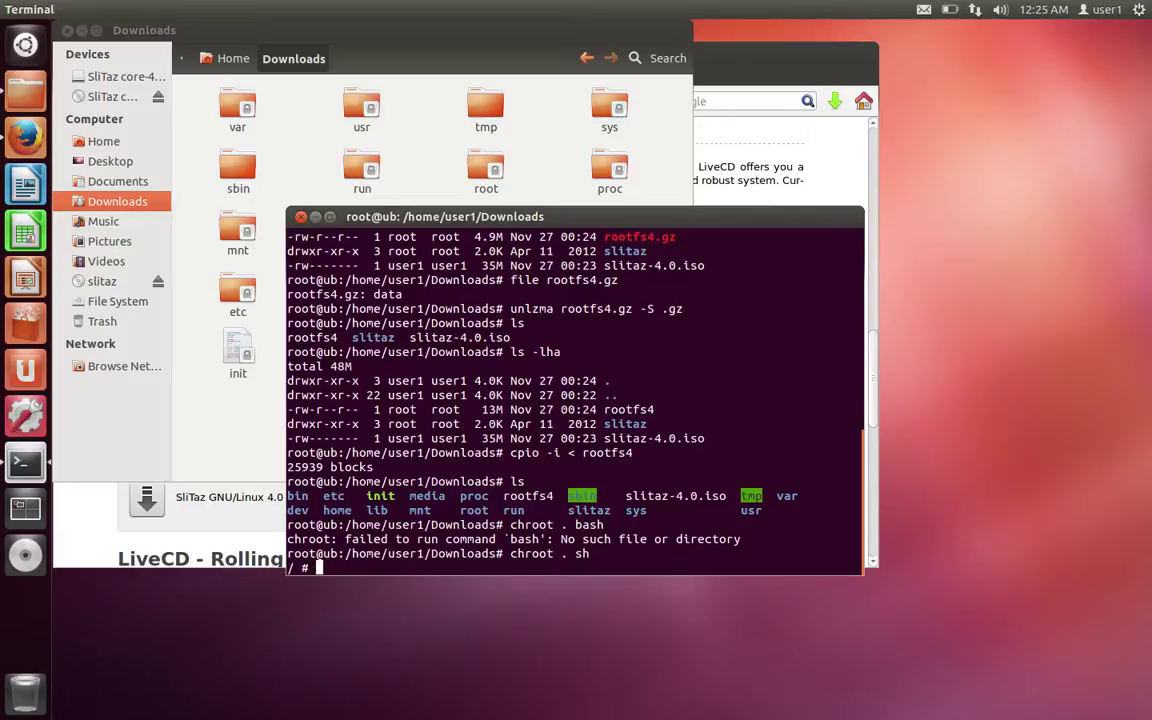
Query the system information inside the chroot with uname -a and exit back to the host shell.
text(uname -a)
key(Return)
text(exit)
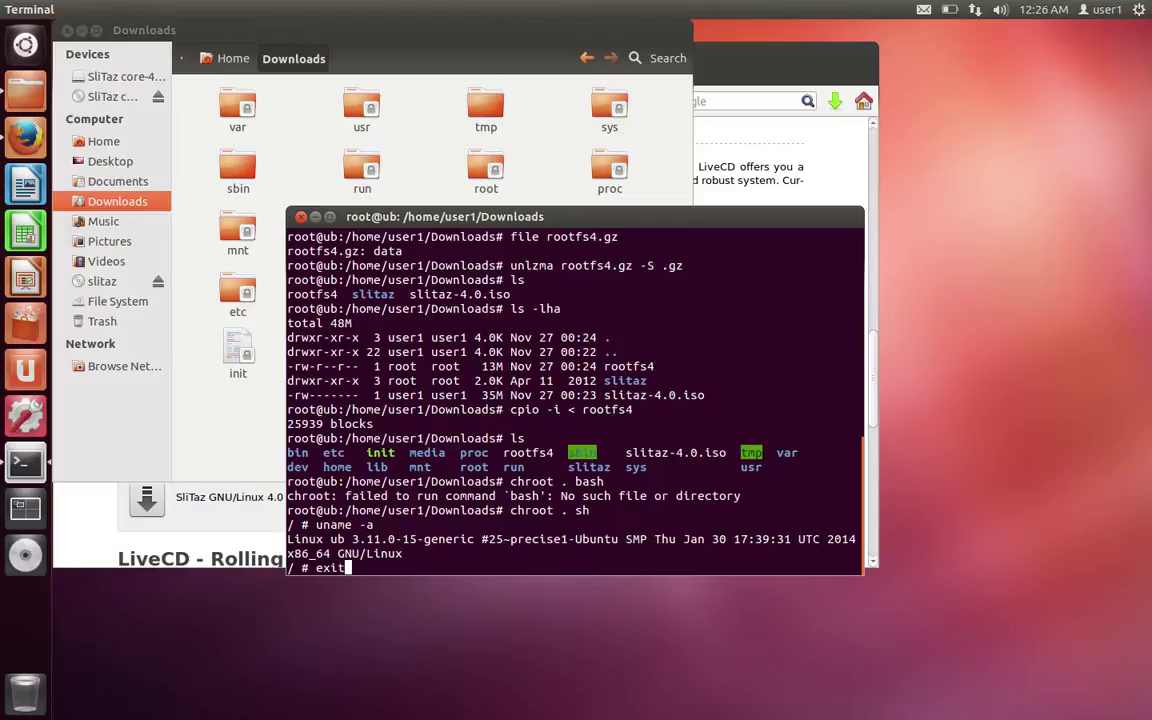
key(Return)
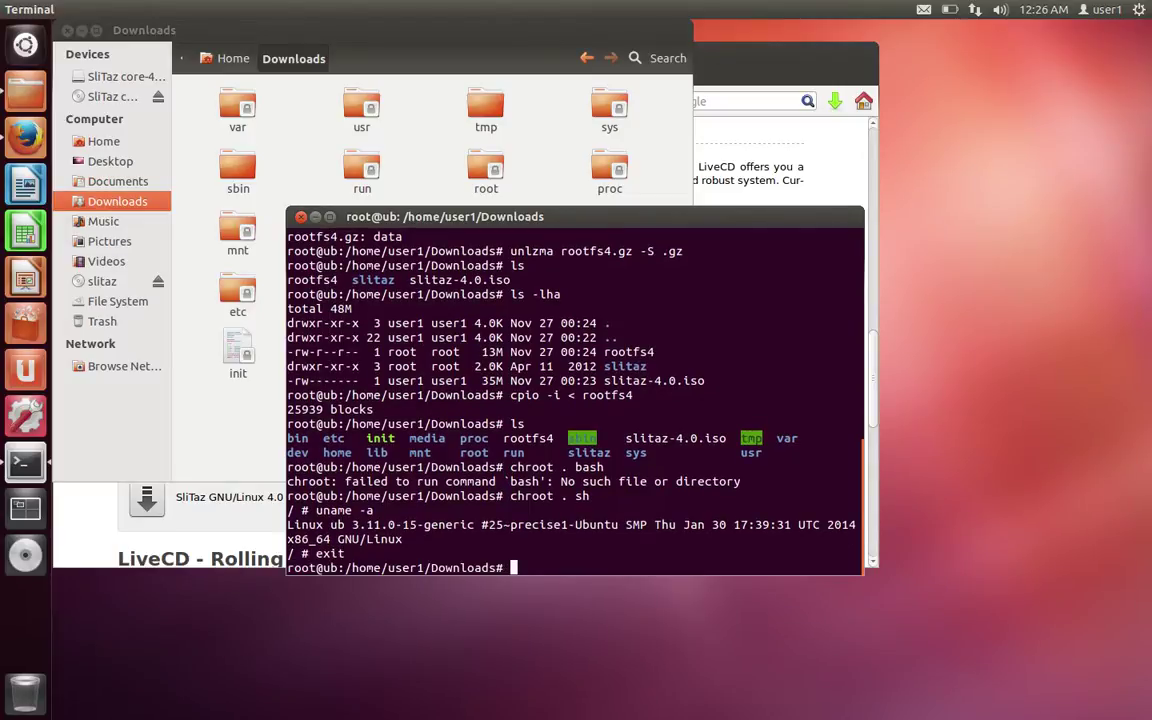
Run uname -a on the host and compare its architecture line with the one from the chroot.
text(uname -a)
key(Return)
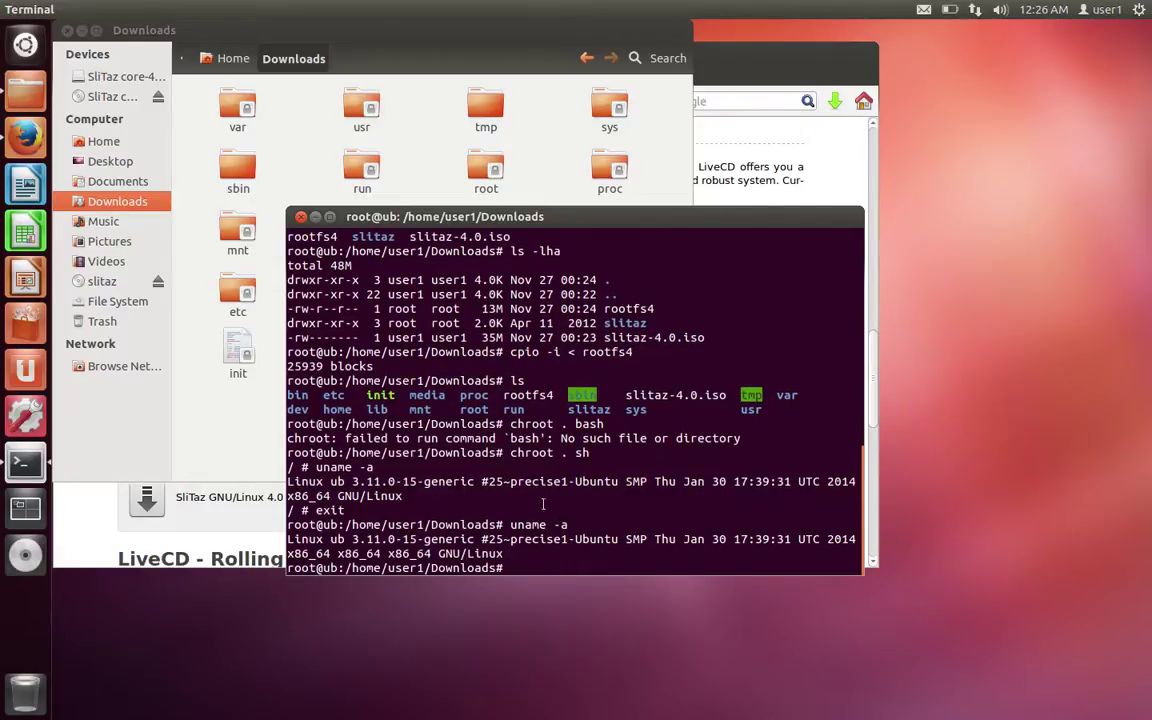
drag(520, 553, 288, 553)
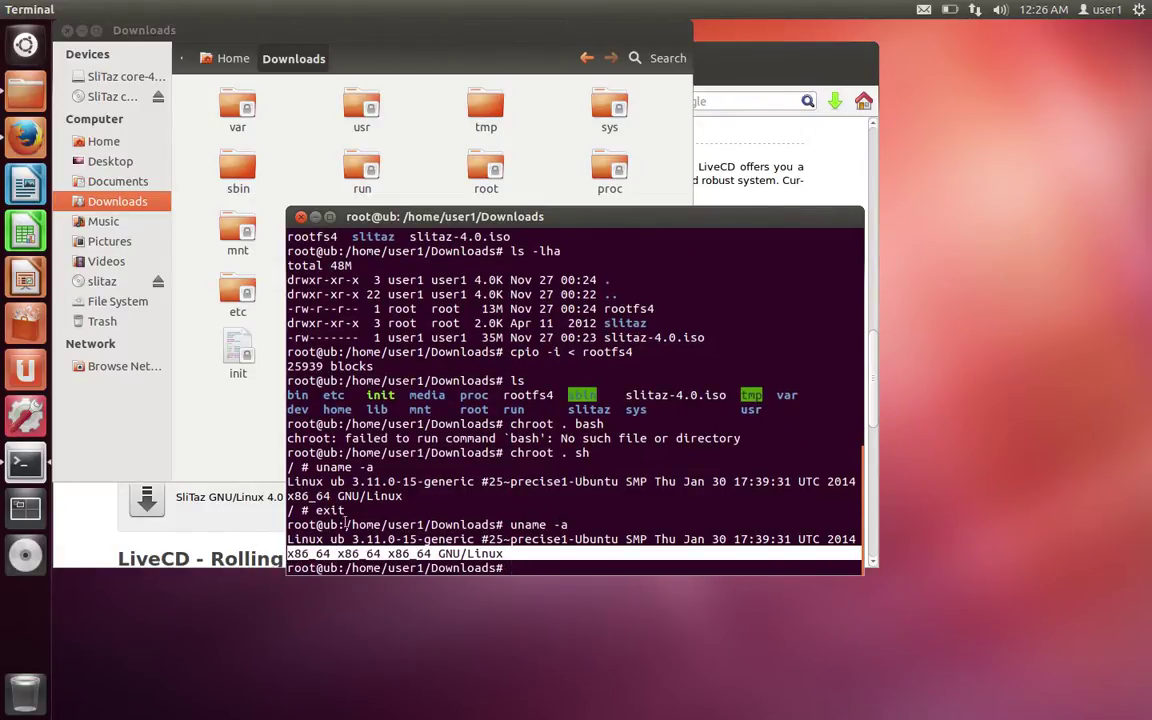
drag(430, 496, 275, 496)
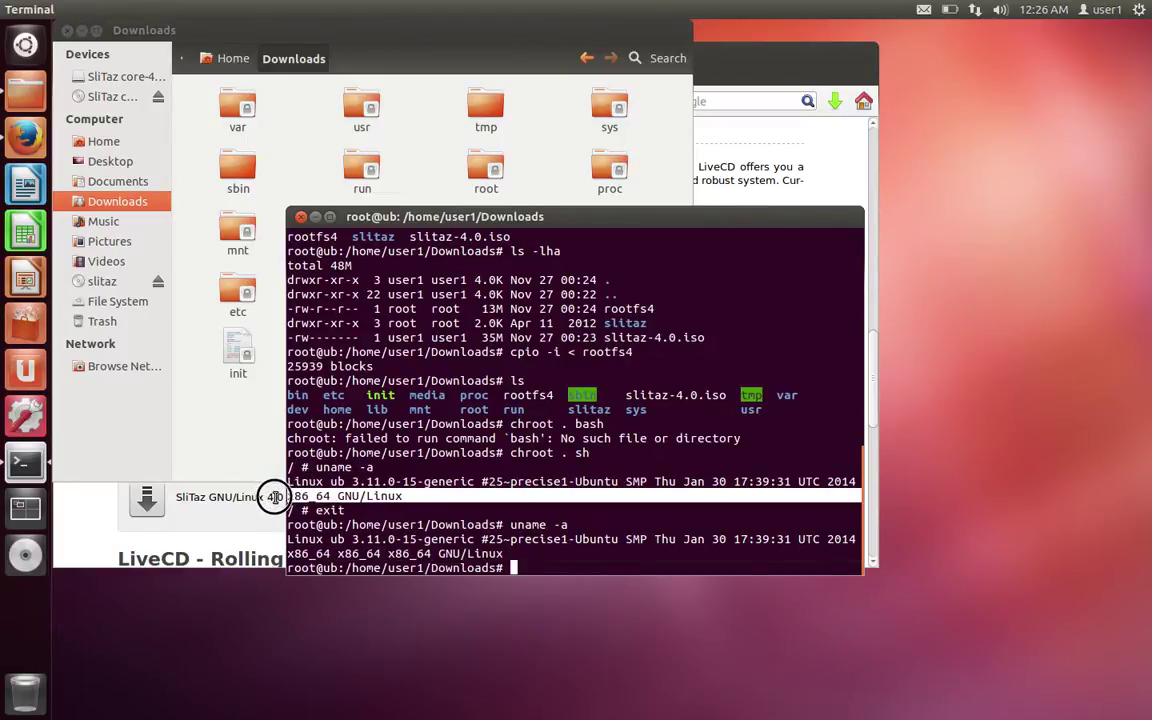
click(370, 496)
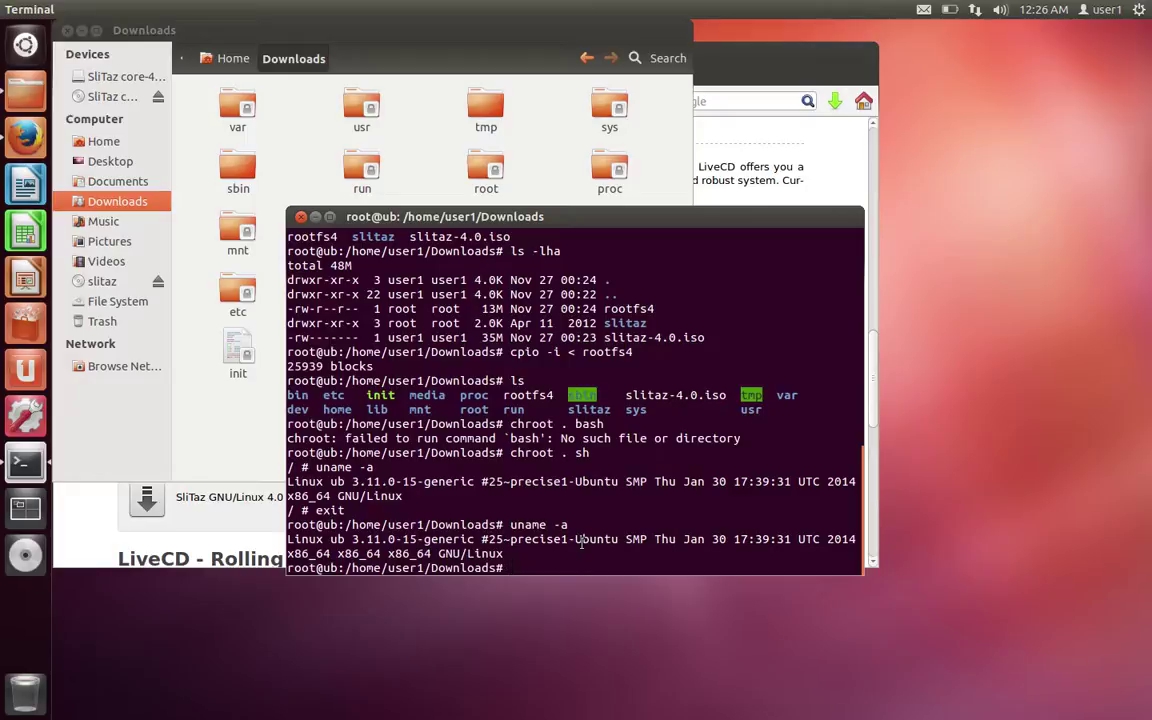
Check the Java version installed on the host with java -version.
text(ads# java -version)
key(Return)
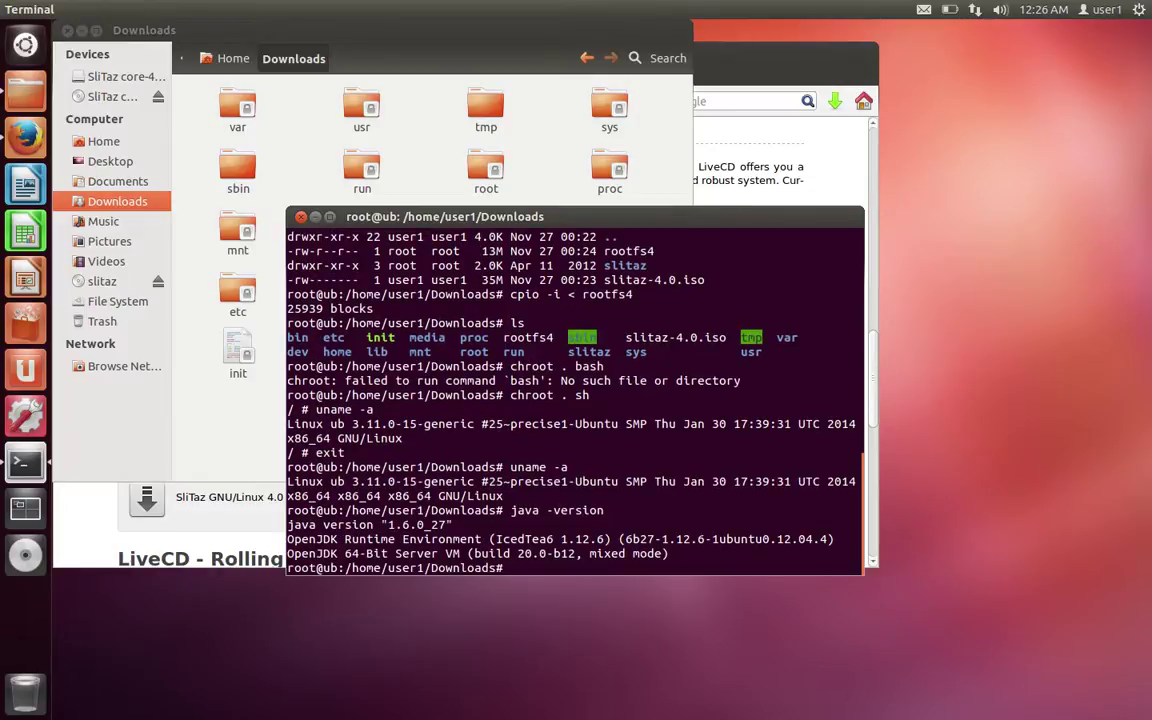
Re-enter the chroot in the current directory with sh and check for Java there using java -version.
key(Up)
key(Up)
key(Up)
key(Return)
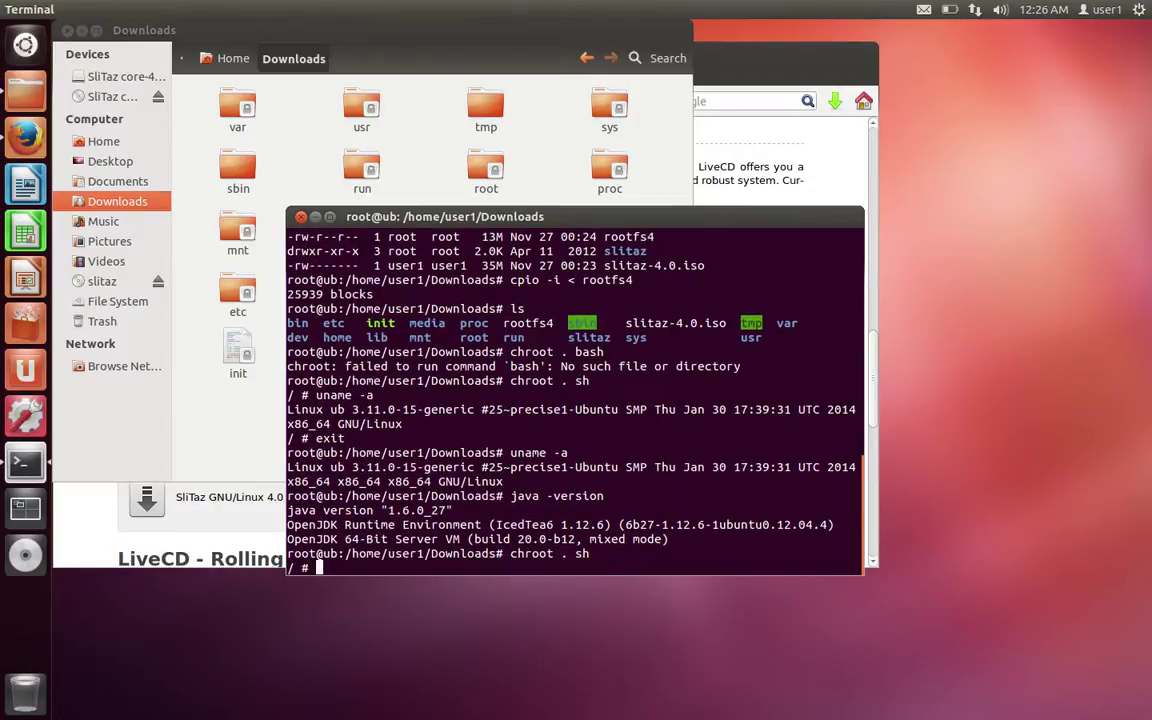
text(java -version)
key(Return)
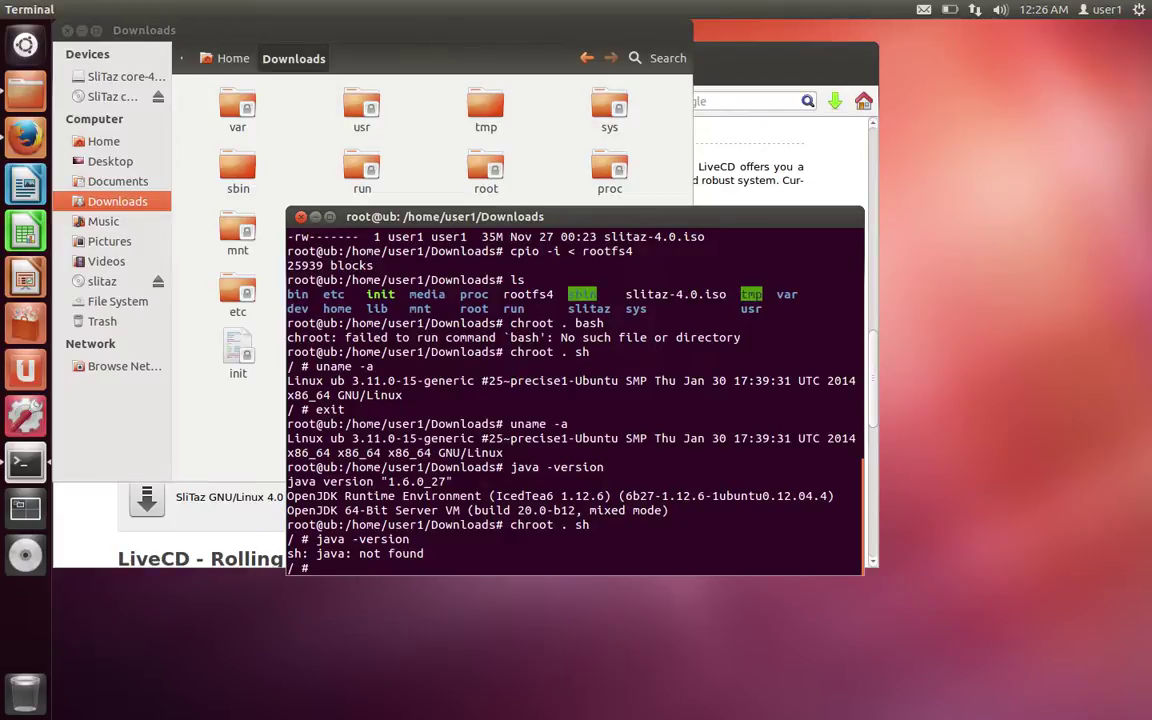